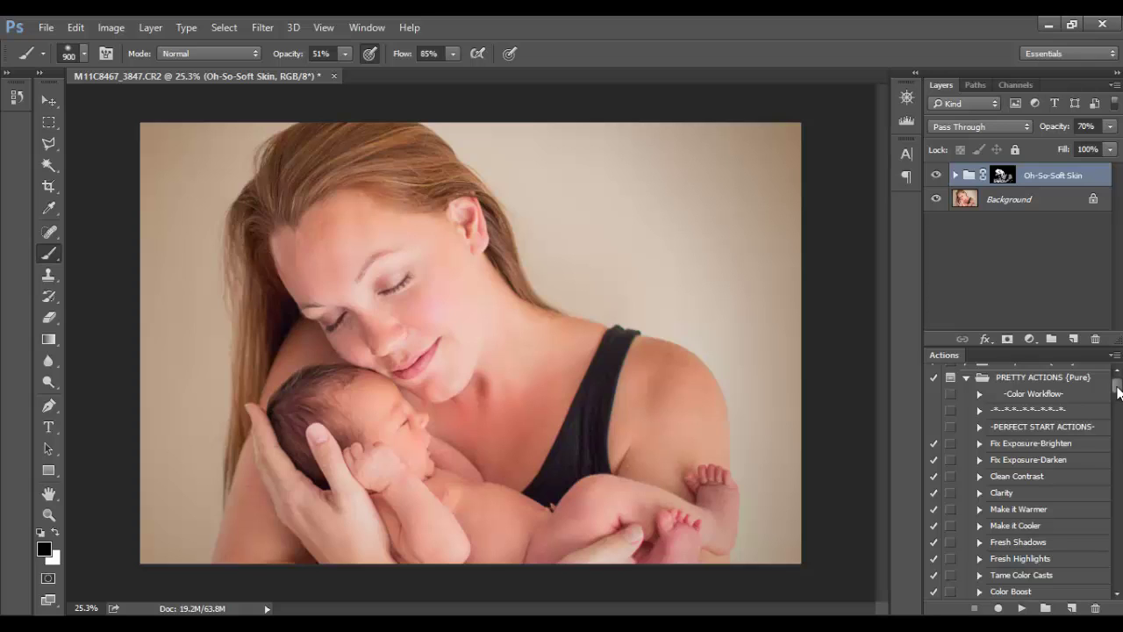
Compare the portrait with the old Oh-So-Soft Skin group hidden and shown.
{"action": "left_click_drag", "start_coordinate": [1119, 392], "coordinate": [1119, 382]}
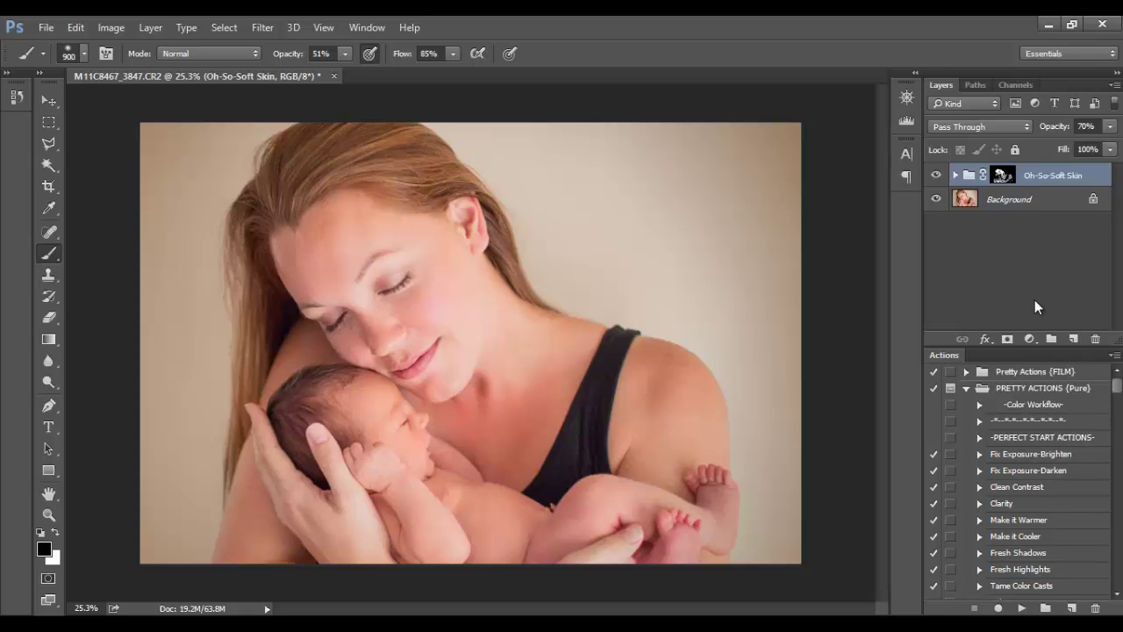
{"action": "left_click", "coordinate": [937, 175]}
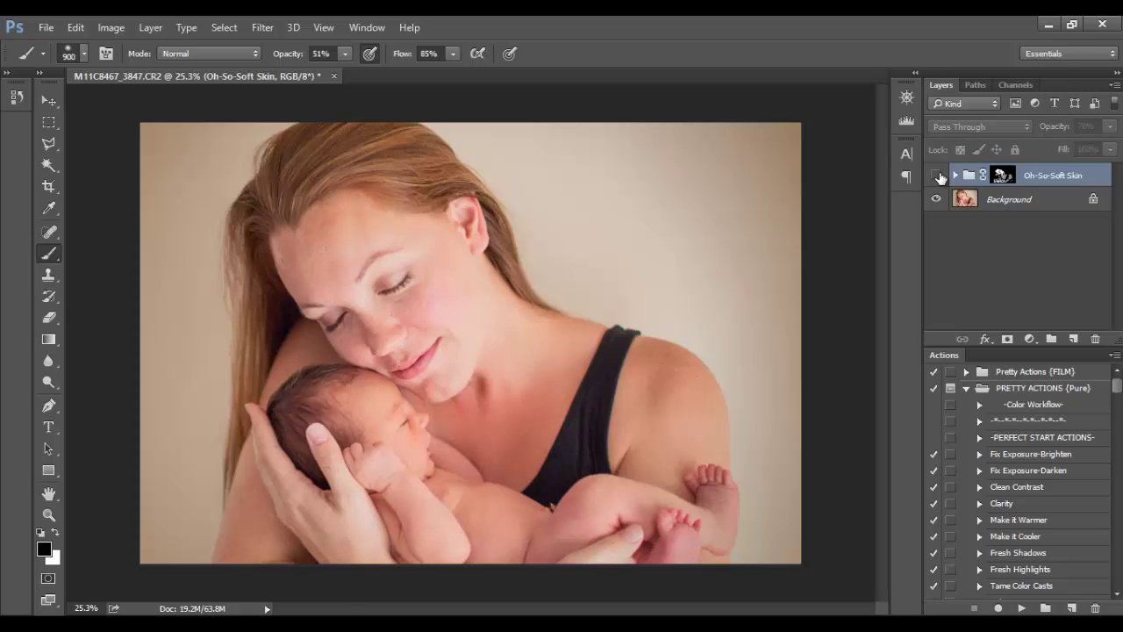
{"action": "left_click", "coordinate": [937, 176]}
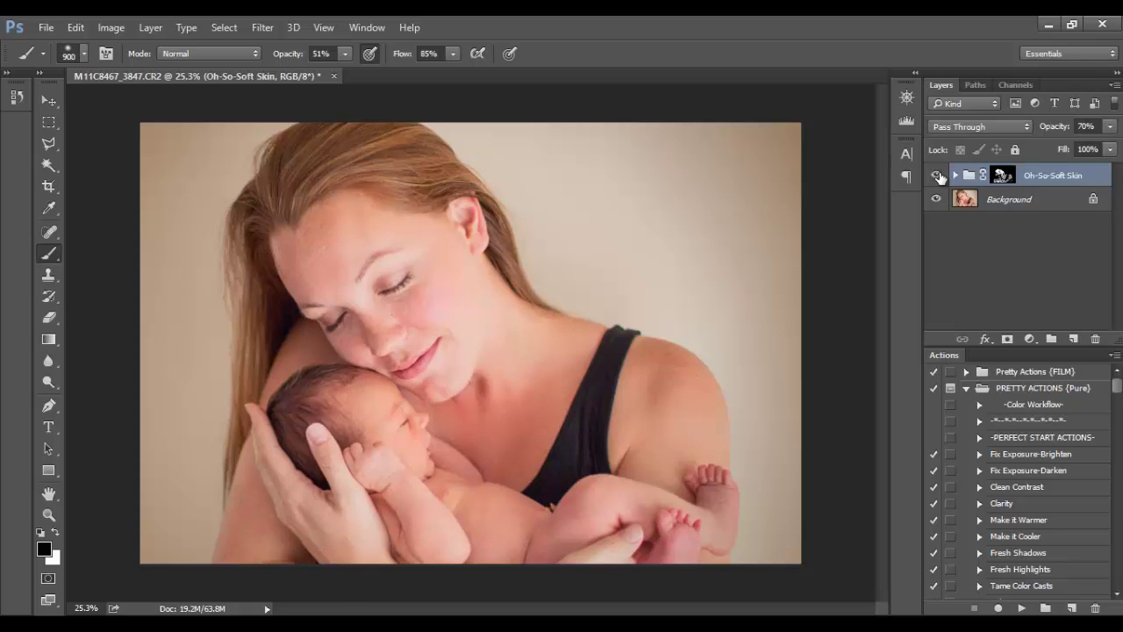
{"action": "left_click", "coordinate": [937, 175]}
{"action": "left_click", "coordinate": [938, 176]}
Delete the old Oh-So-Soft Skin group and replay the Oh-So-Soft Skin action.
{"action": "left_click_drag", "start_coordinate": [1034, 183], "coordinate": [1096, 338]}
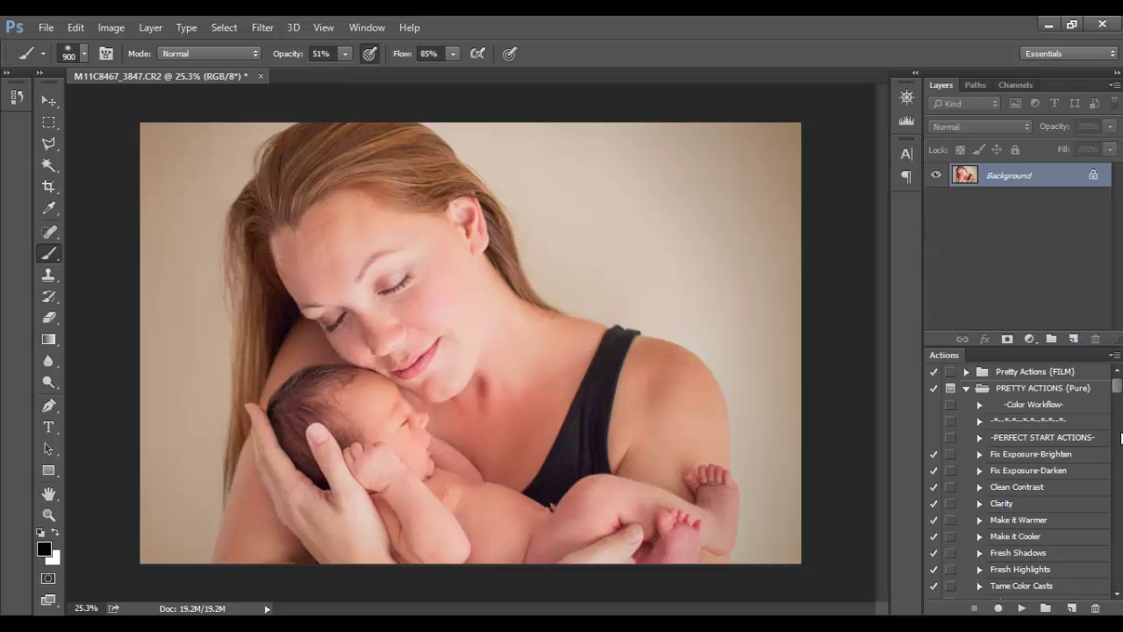
{"action": "left_click_drag", "start_coordinate": [1117, 387], "coordinate": [1121, 411]}
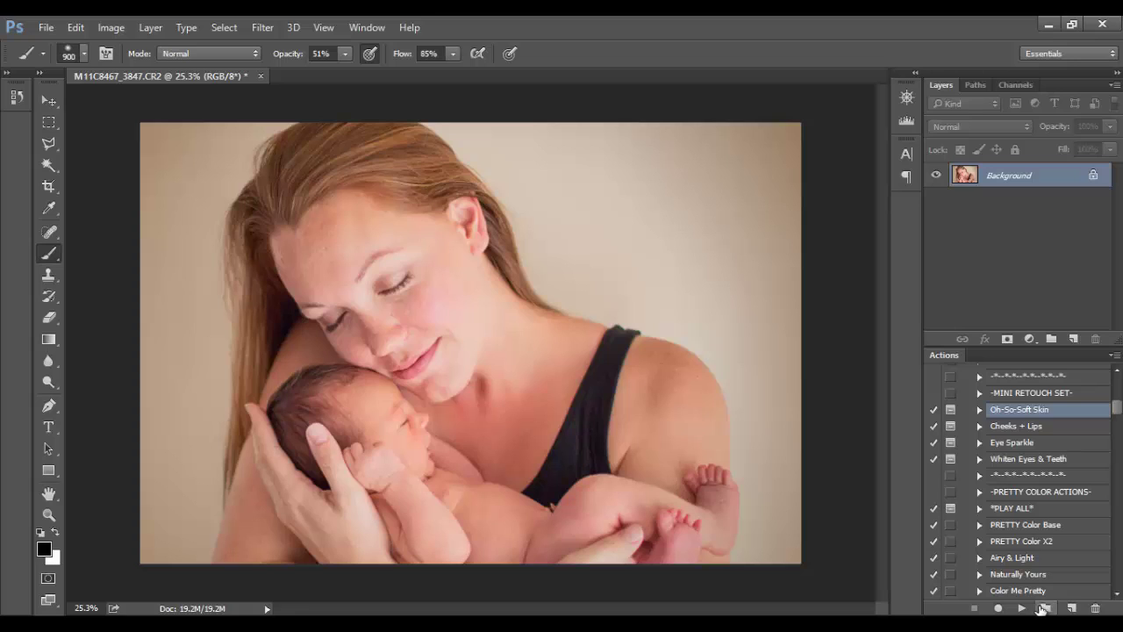
{"action": "left_click", "coordinate": [1021, 608]}
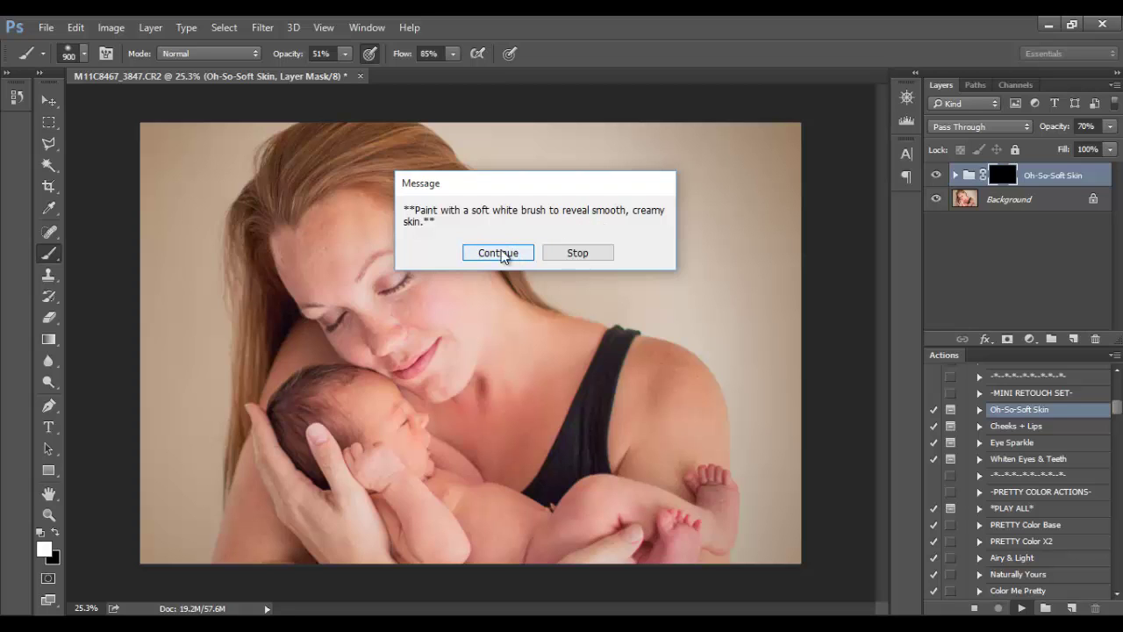
Dismiss the action's painting message and choose the standard Brush Tool.
{"action": "left_click", "coordinate": [499, 253]}
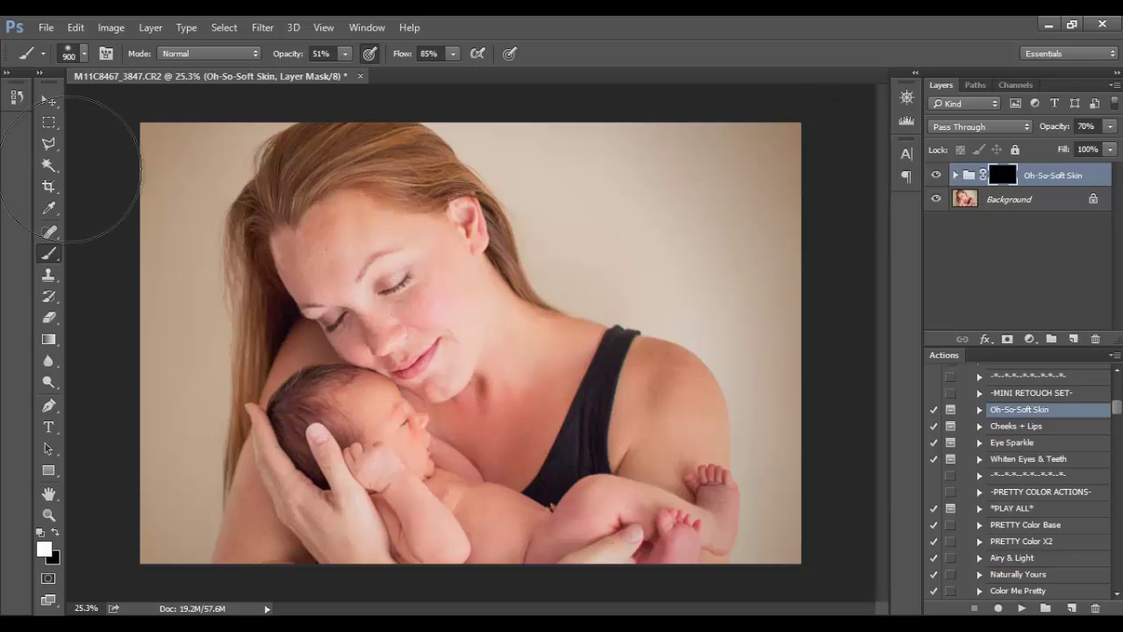
{"action": "left_click", "coordinate": [50, 253]}
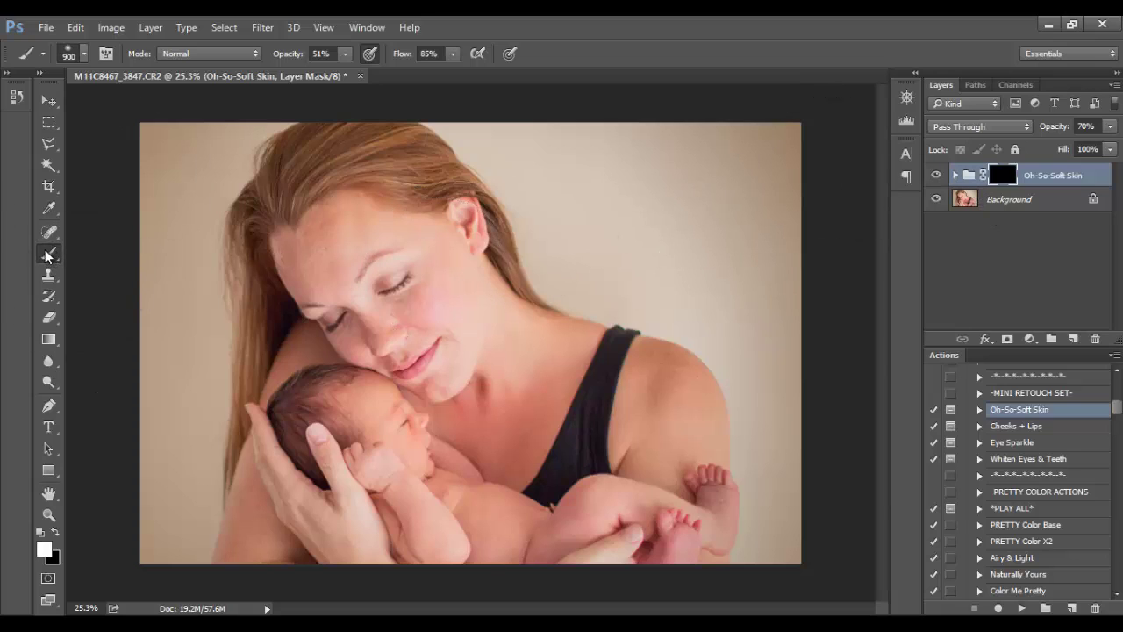
{"action": "right_click", "coordinate": [52, 256]}
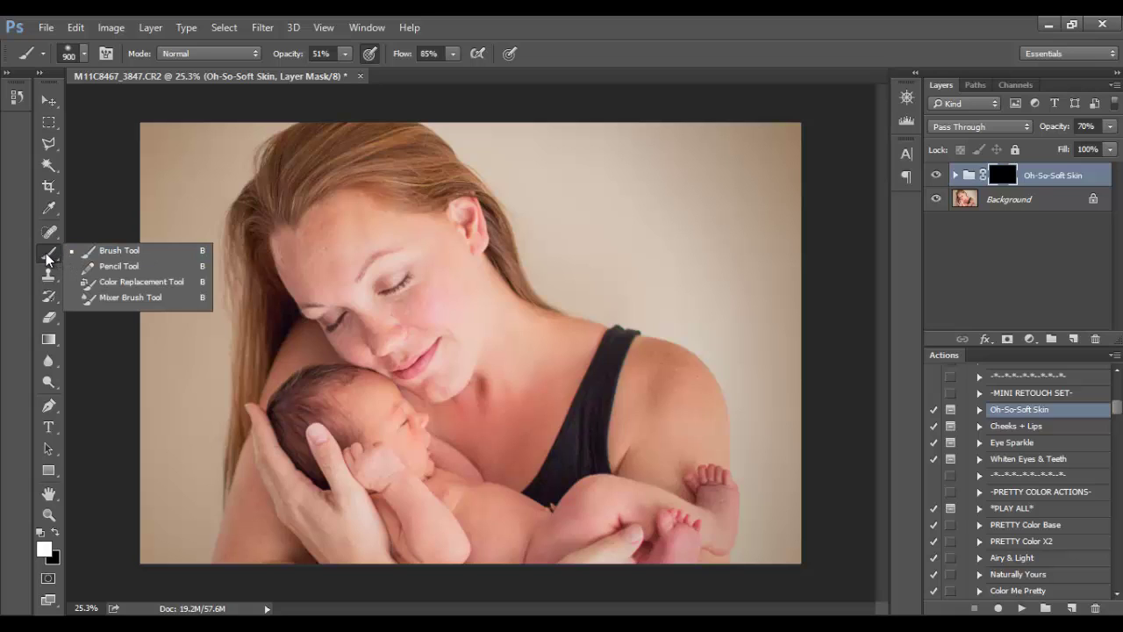
{"action": "left_click", "coordinate": [99, 253]}
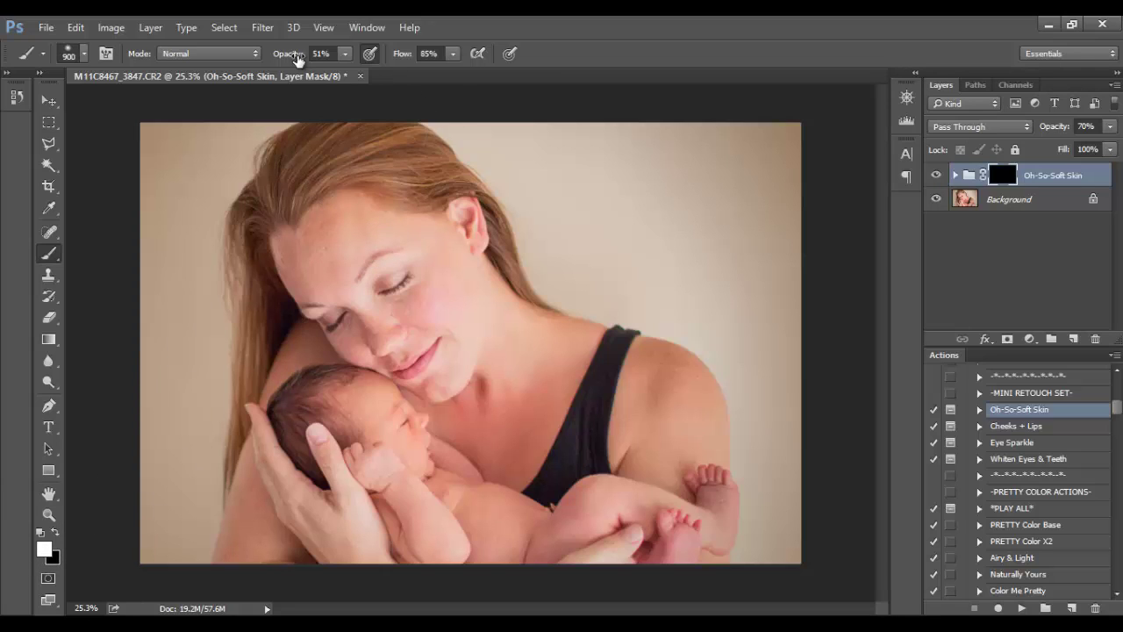
Set the brush opacity to 100% while keeping flow at 85%.
{"action": "left_click", "coordinate": [345, 54]}
{"action": "left_click_drag", "start_coordinate": [343, 73], "coordinate": [422, 88]}
{"action": "left_click", "coordinate": [558, 59]}
{"action": "left_click", "coordinate": [454, 54]}
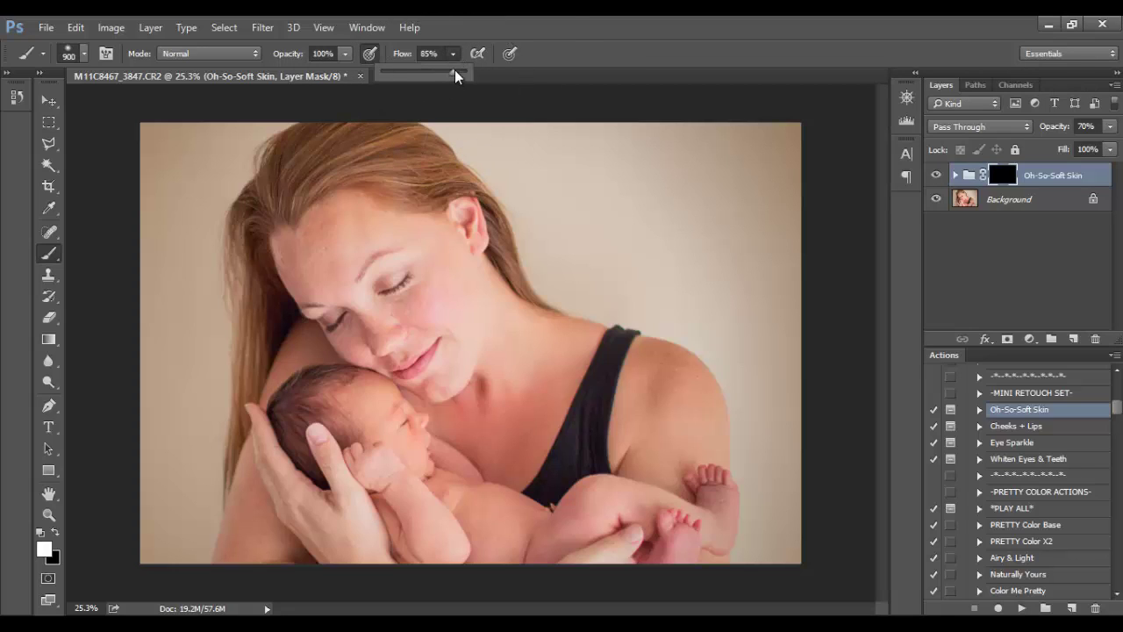
{"action": "left_click", "coordinate": [625, 56]}
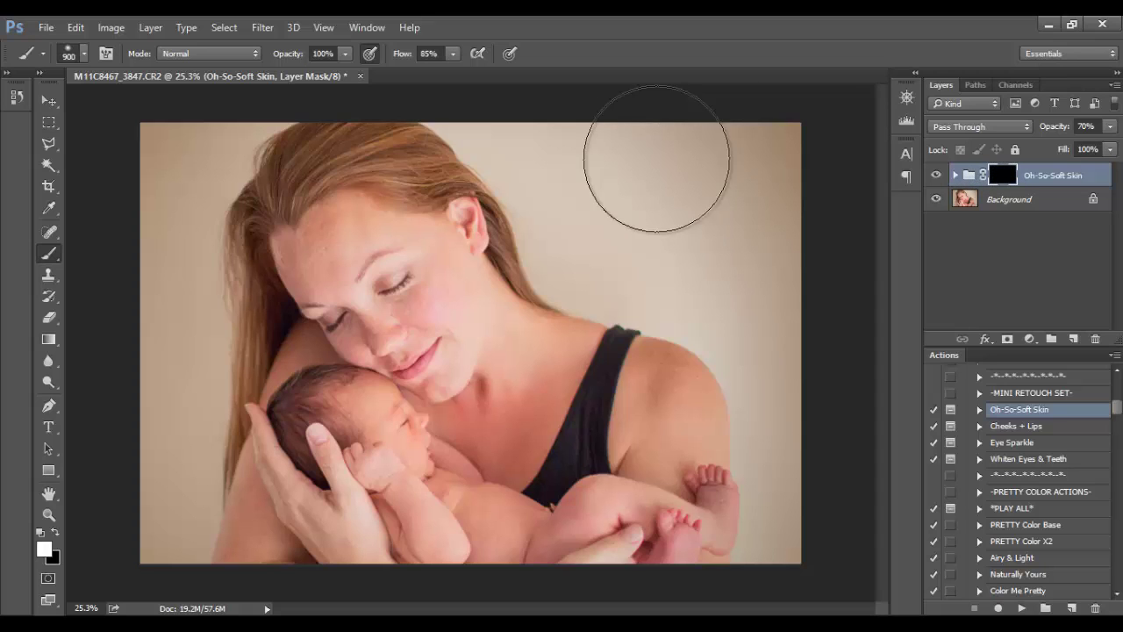
Paint softening onto the mother's forehead and cheek, shrinking the brush from 900 to 175.
{"action": "mouse_move", "coordinate": [364, 295]}
{"action": "left_mouse_down"}
{"action": "mouse_move", "coordinate": [313, 231]}
{"action": "mouse_move", "coordinate": [290, 262]}
{"action": "mouse_move", "coordinate": [340, 361]}
{"action": "mouse_move", "coordinate": [346, 231]}
{"action": "mouse_move", "coordinate": [296, 238]}
{"action": "mouse_move", "coordinate": [351, 261]}
{"action": "left_mouse_up"}
{"action": "key", "text": "bracketleft"}
{"action": "key", "text": "bracketleft"}
{"action": "key", "text": "bracketleft"}
{"action": "key", "text": "bracketleft"}
{"action": "key", "text": "bracketleft"}
{"action": "key", "text": "bracketleft"}
{"action": "key", "text": "bracketleft"}
{"action": "key", "text": "bracketleft"}
{"action": "key", "text": "bracketleft"}
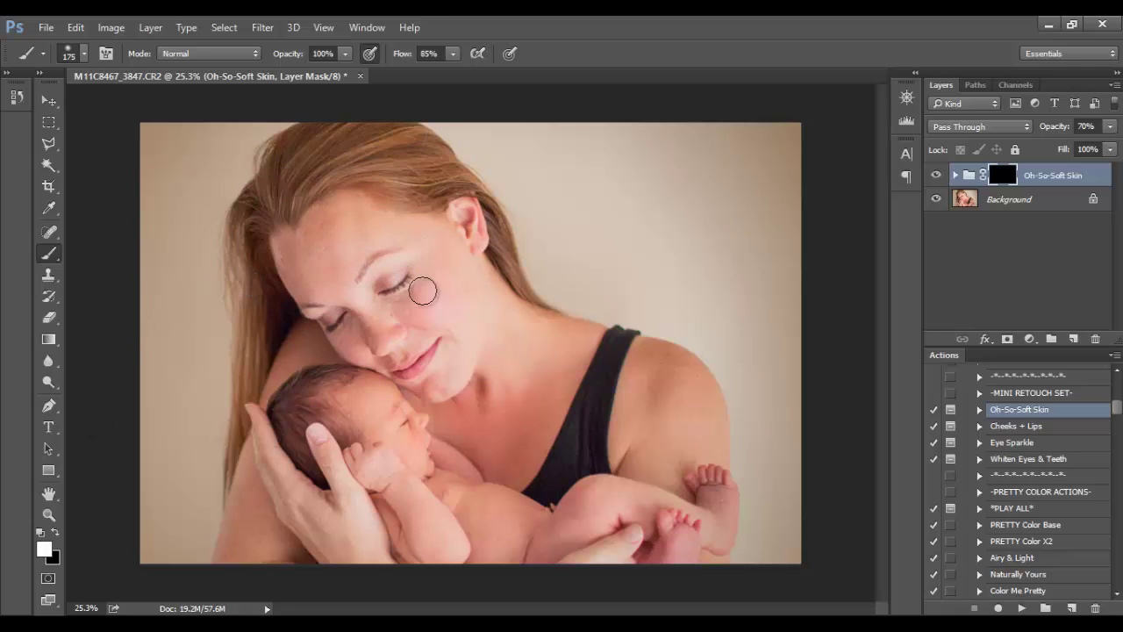
{"action": "left_click_drag", "start_coordinate": [1118, 409], "coordinate": [1118, 387]}
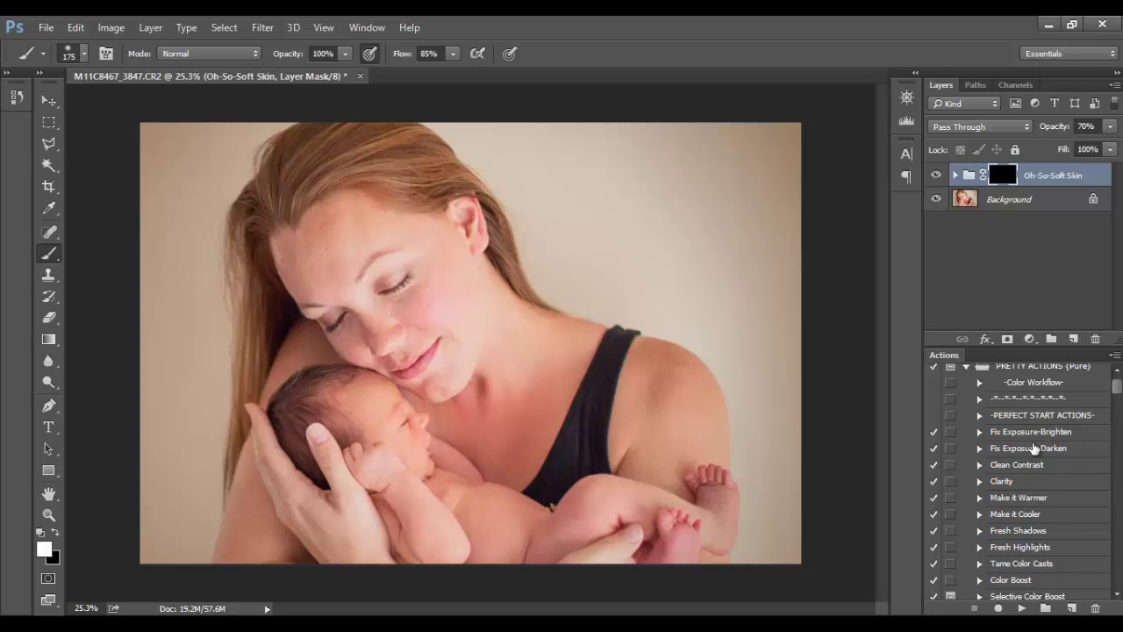
{"action": "left_click_drag", "start_coordinate": [1118, 391], "coordinate": [1118, 394]}
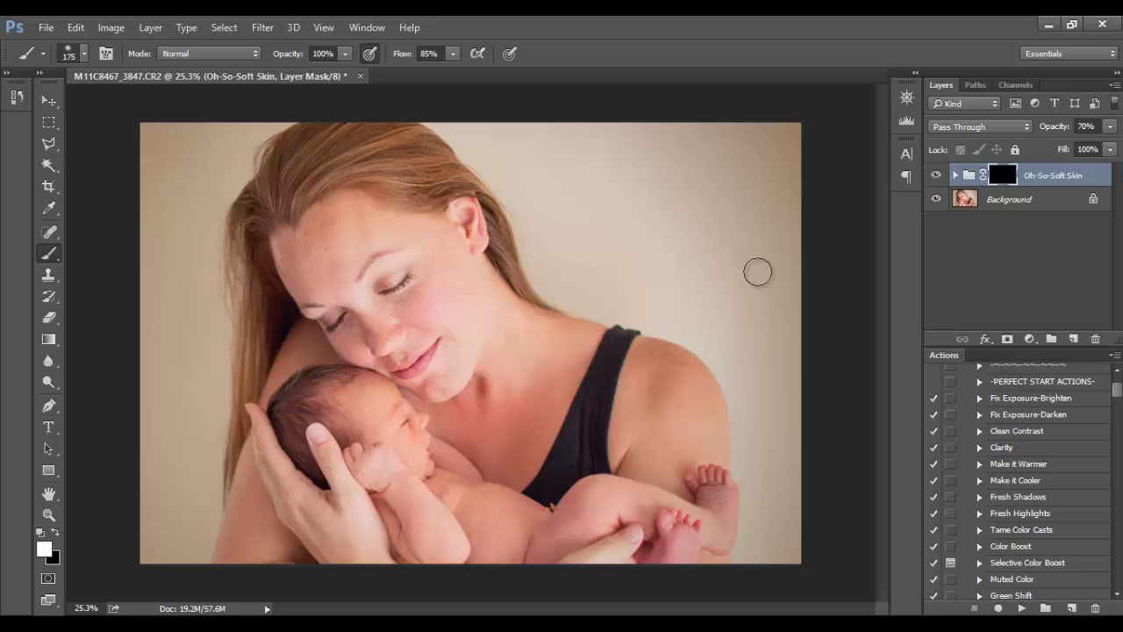
{"action": "left_click_drag", "start_coordinate": [1118, 399], "coordinate": [1119, 407]}
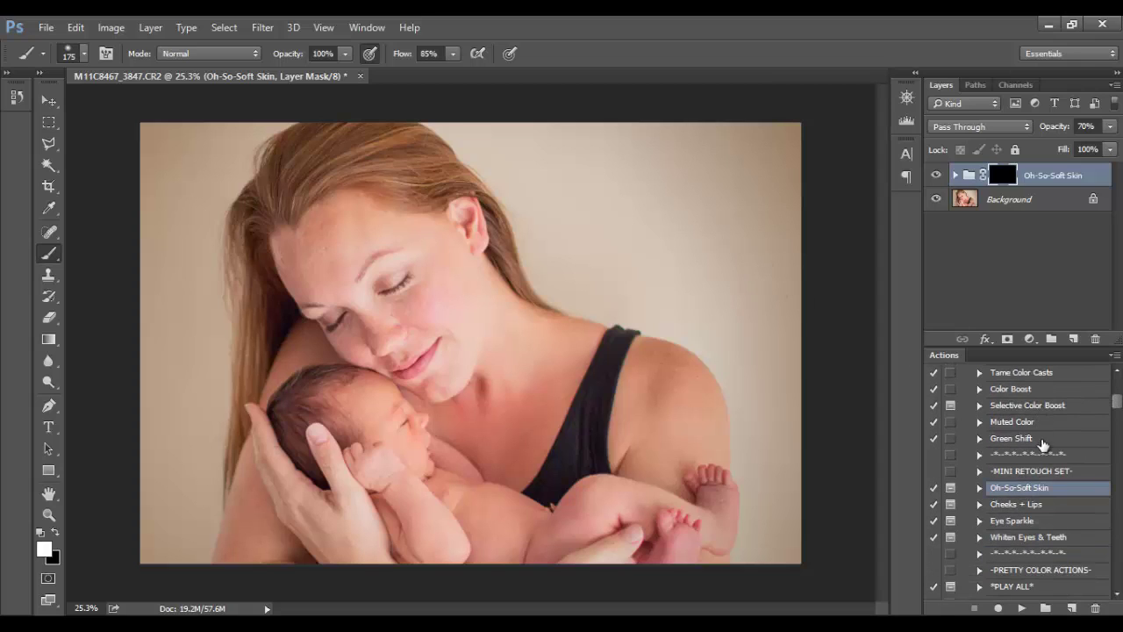
{"action": "scroll", "coordinate": [1120, 405], "scroll_direction": "down", "scroll_amount": 2}
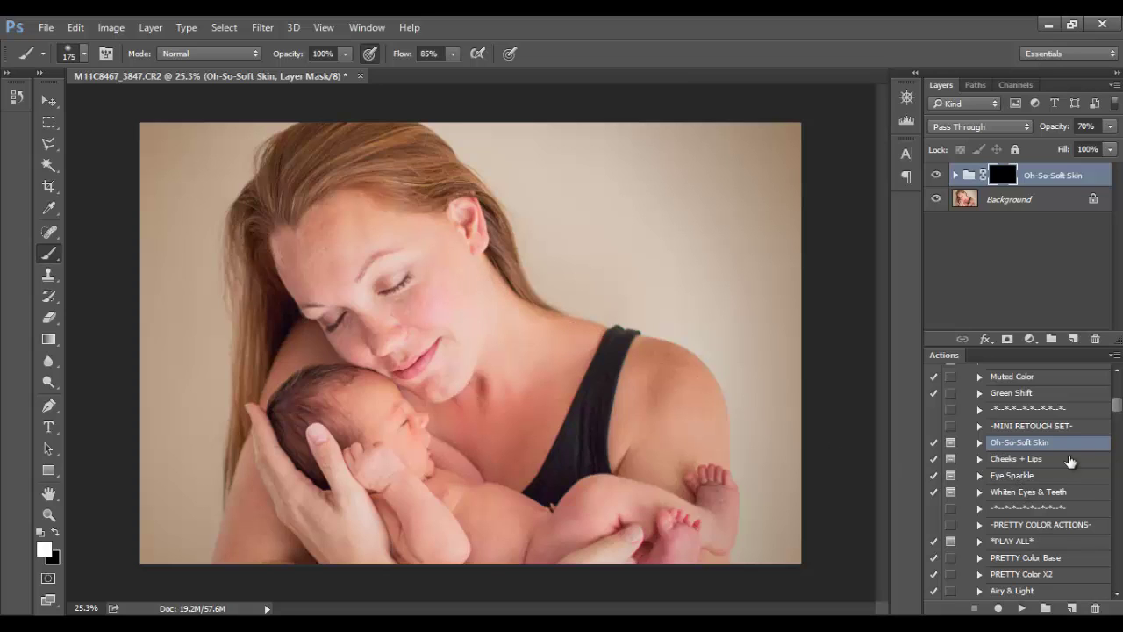
{"action": "scroll", "coordinate": [1119, 414], "scroll_direction": "down", "scroll_amount": 3}
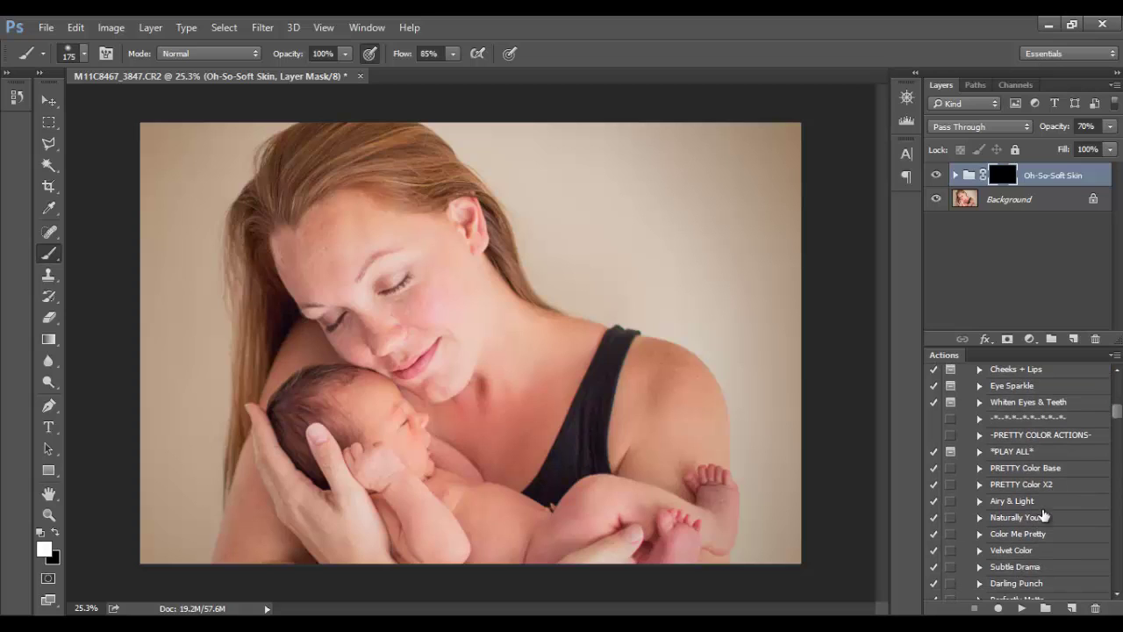
{"action": "scroll", "coordinate": [1119, 419], "scroll_direction": "up", "scroll_amount": 2}
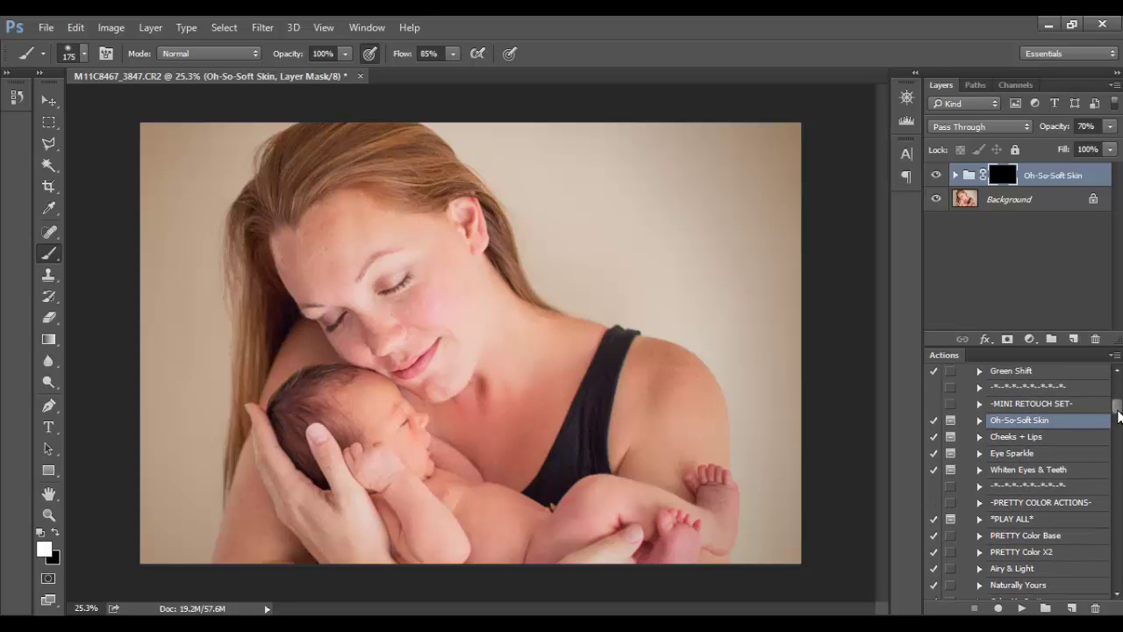
{"action": "scroll", "coordinate": [1119, 416], "scroll_direction": "down", "scroll_amount": 1}
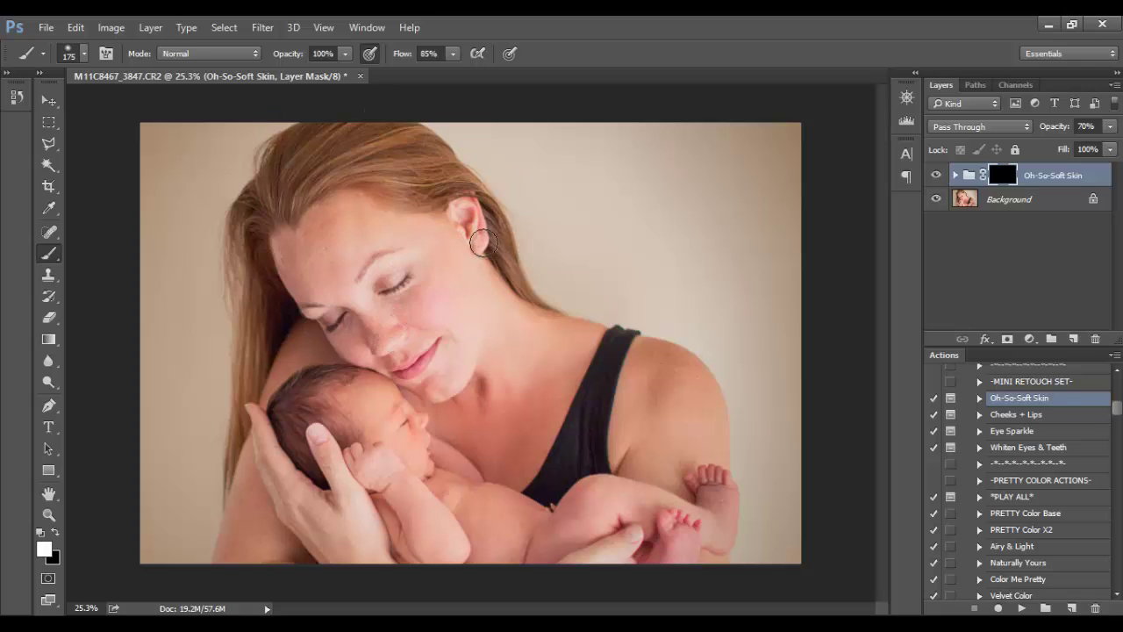
Toggle the Oh-So-Soft Skin group off and on to compare before and after.
{"action": "left_click", "coordinate": [936, 175]}
{"action": "left_click", "coordinate": [936, 176]}
{"action": "left_click", "coordinate": [936, 176]}
Resize the brush between 100 and 175 and paint softening across the mother's cheek.
{"action": "key", "text": "bracketleft"}
{"action": "key", "text": "bracketleft"}
{"action": "key", "text": "bracketleft"}
{"action": "key", "text": "bracketright"}
{"action": "key", "text": "bracketright"}
{"action": "key", "text": "bracketright"}
{"action": "key", "text": "bracketright"}
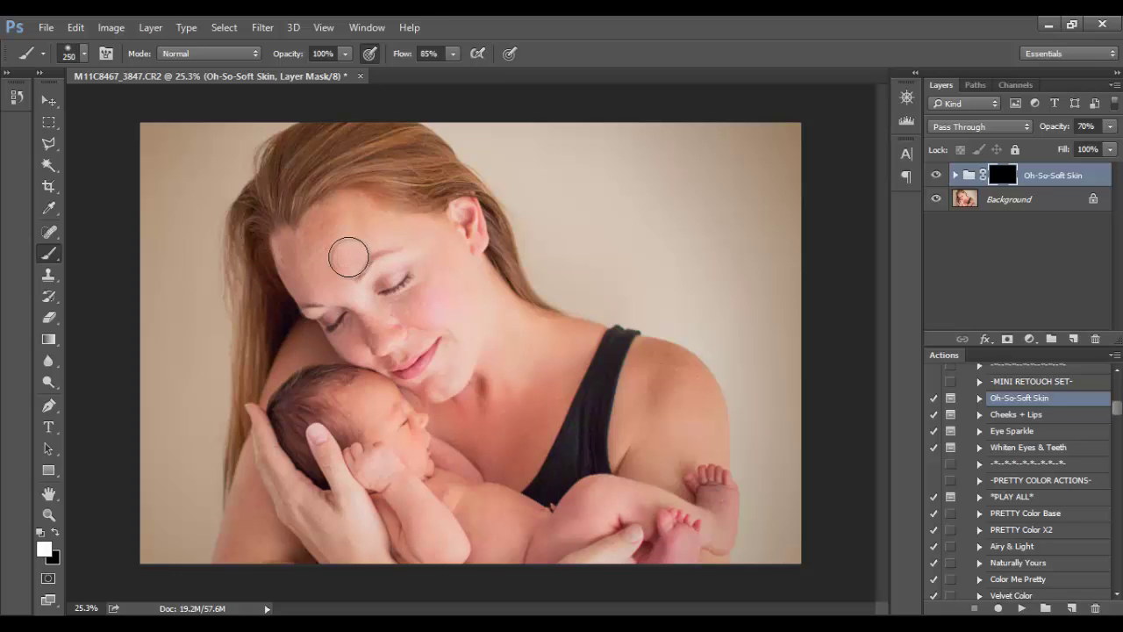
{"action": "key", "text": "bracketleft"}
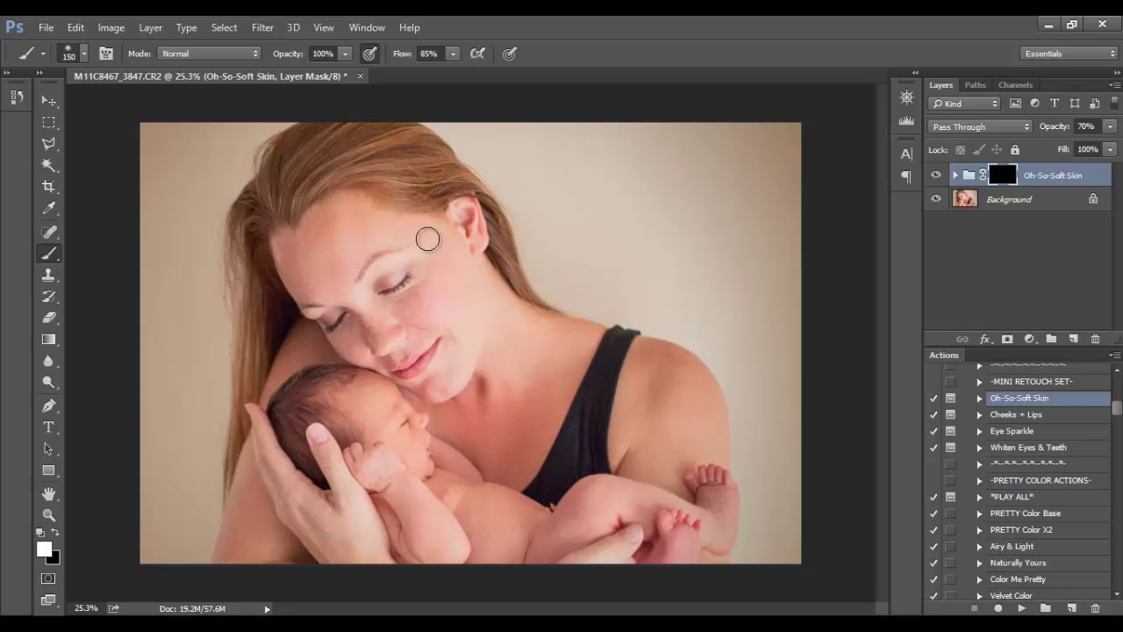
{"action": "mouse_move", "coordinate": [454, 254]}
{"action": "left_mouse_down"}
{"action": "mouse_move", "coordinate": [466, 266]}
{"action": "mouse_move", "coordinate": [442, 251]}
{"action": "left_mouse_up"}
{"action": "key", "text": "bracketleft"}
{"action": "key", "text": "bracketright"}
{"action": "key", "text": "bracketright"}
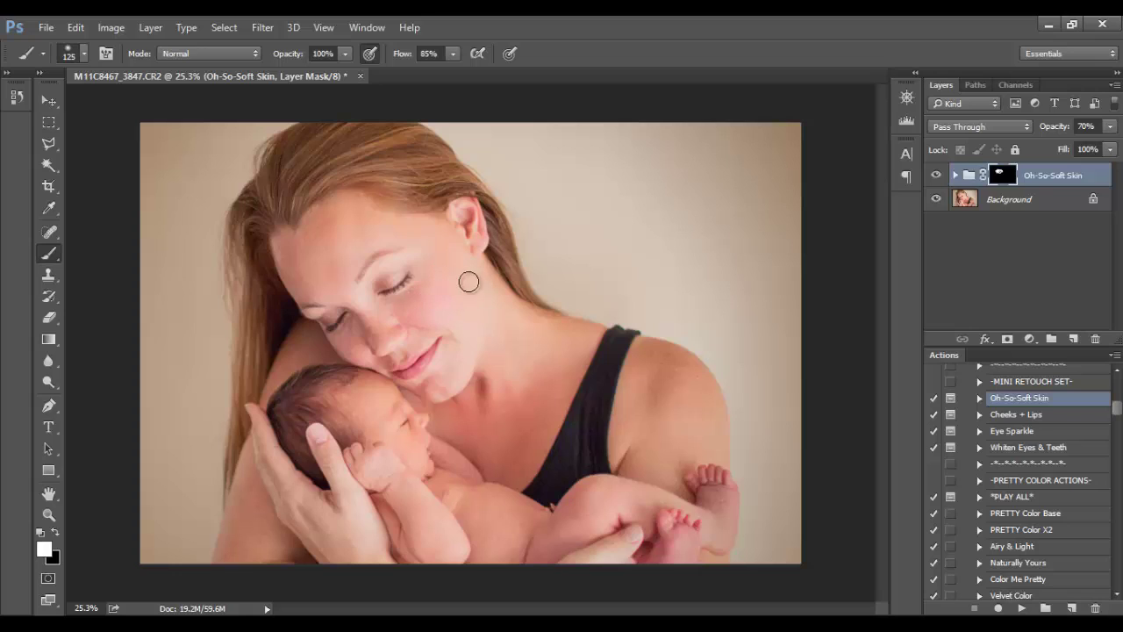
Dab softening onto the skin near the mother's ear and shrink the brush to 70.
{"action": "left_click", "coordinate": [467, 226]}
{"action": "key", "text": "bracketleft"}
{"action": "key", "text": "bracketleft"}
{"action": "key", "text": "bracketleft"}
{"action": "key", "text": "bracketleft"}
Preview the mask as a red overlay, enlarge the brush to 175, then hide the overlay.
{"action": "key", "text": "backslash"}
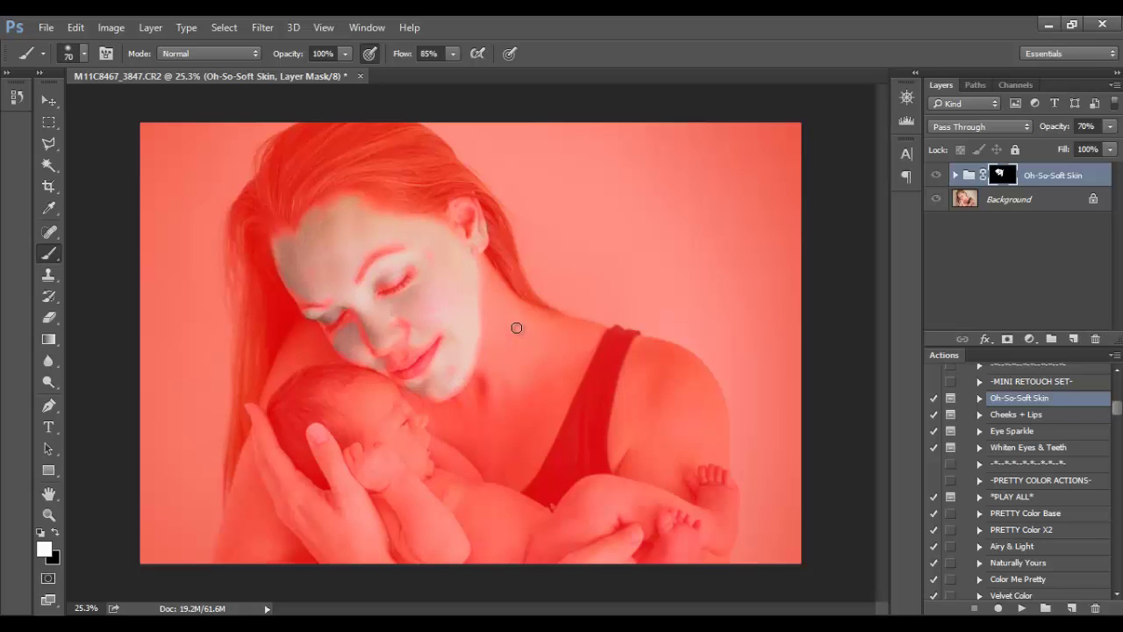
{"action": "key", "text": "bracketright"}
{"action": "key", "text": "bracketright"}
{"action": "key", "text": "bracketright"}
{"action": "key", "text": "bracketright"}
{"action": "key", "text": "backslash"}
Lower the brush opacity to about 50%.
{"action": "left_click", "coordinate": [345, 54]}
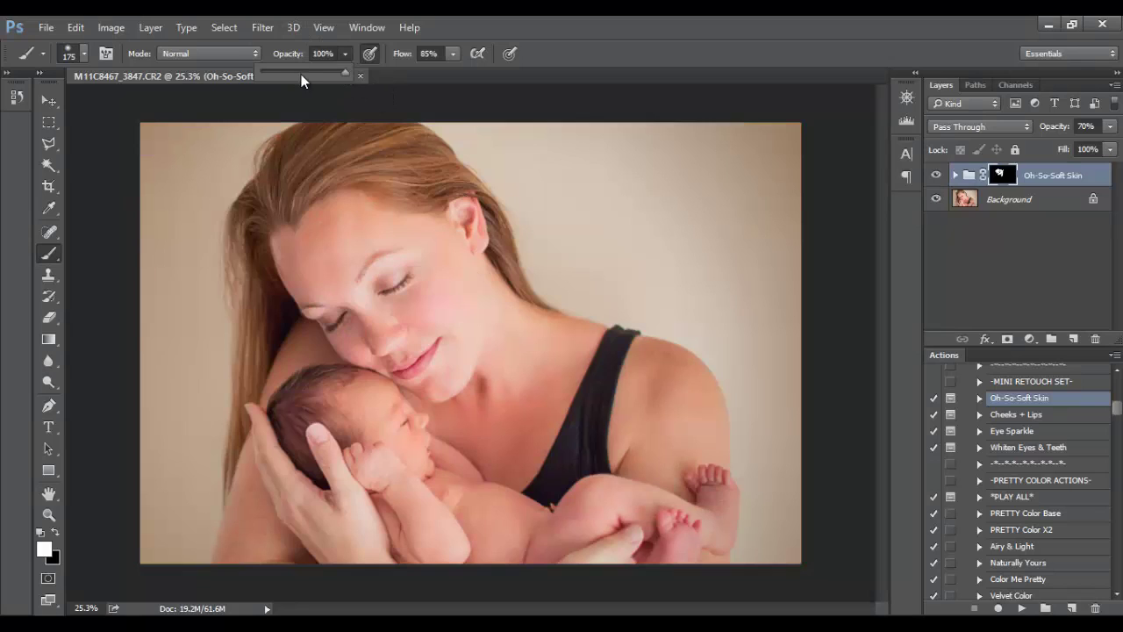
{"action": "left_click", "coordinate": [301, 81]}
{"action": "left_click", "coordinate": [501, 406]}
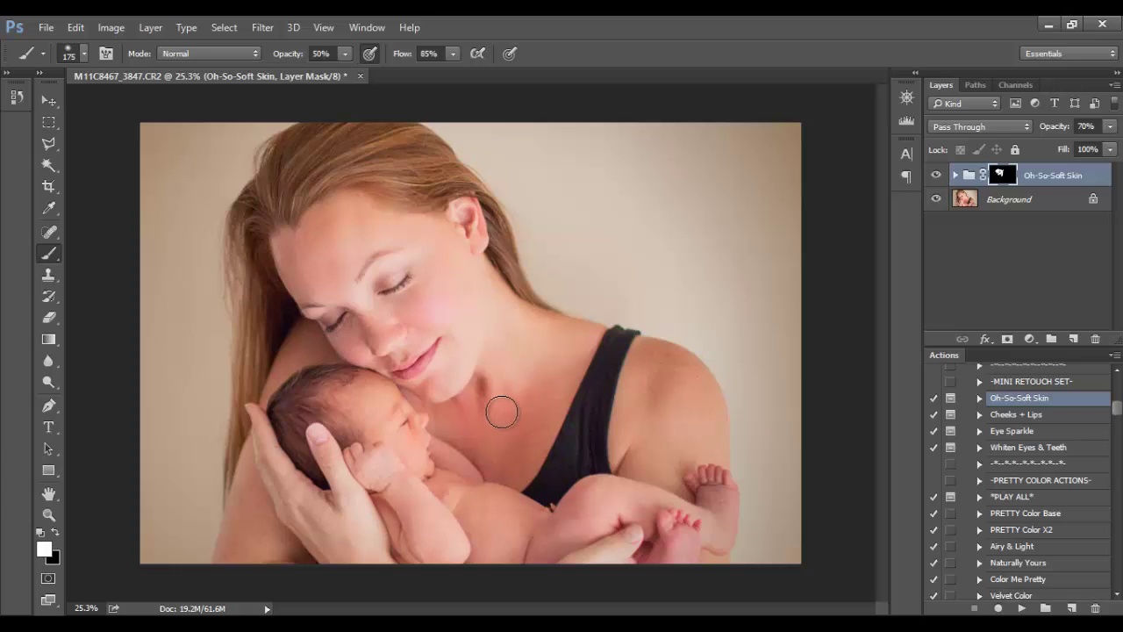
Paint softening over the mother's neck, shoulder, forearm and hand, resizing the brush between 250 and 175.
{"action": "key", "text": "bracketright"}
{"action": "key", "text": "bracketright"}
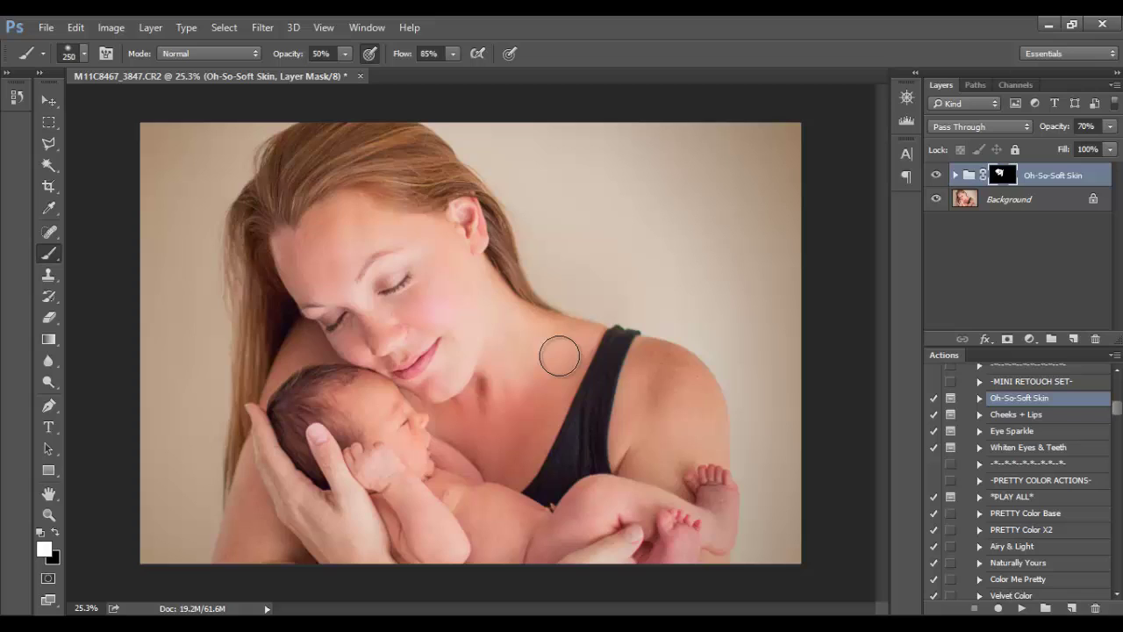
{"action": "mouse_move", "coordinate": [559, 355]}
{"action": "left_mouse_down"}
{"action": "mouse_move", "coordinate": [556, 387]}
{"action": "mouse_move", "coordinate": [569, 356]}
{"action": "left_mouse_up"}
{"action": "key", "text": "bracketleft"}
{"action": "key", "text": "bracketleft"}
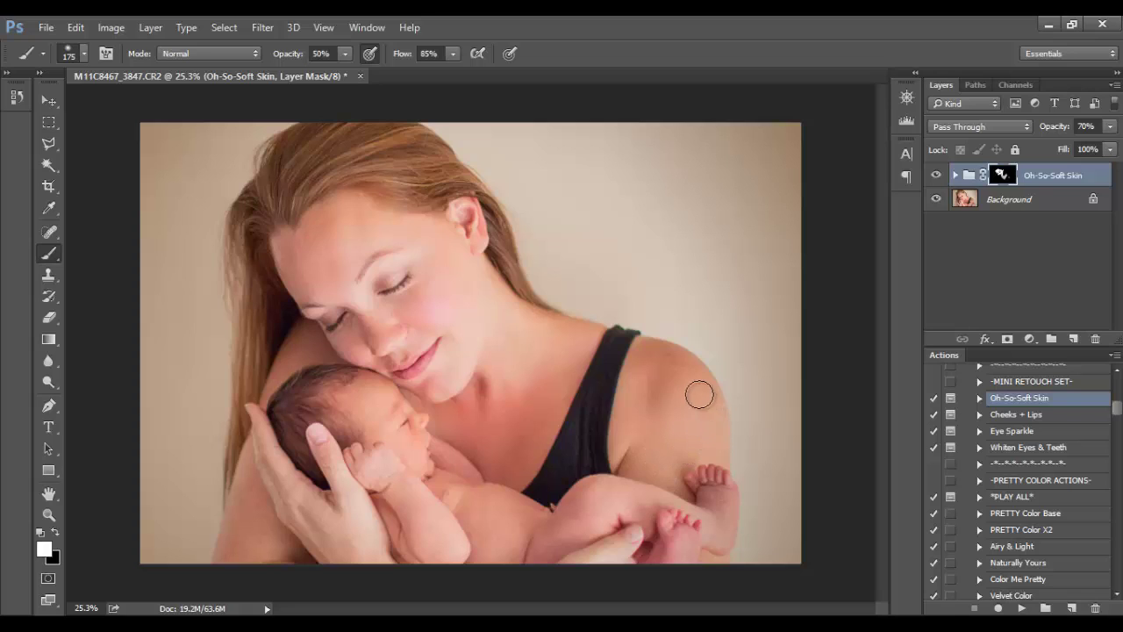
{"action": "mouse_move", "coordinate": [700, 395]}
{"action": "left_mouse_down"}
{"action": "mouse_move", "coordinate": [663, 372]}
{"action": "mouse_move", "coordinate": [684, 389]}
{"action": "mouse_move", "coordinate": [583, 524]}
{"action": "mouse_move", "coordinate": [588, 506]}
{"action": "mouse_move", "coordinate": [563, 533]}
{"action": "mouse_move", "coordinate": [613, 505]}
{"action": "mouse_move", "coordinate": [595, 503]}
{"action": "mouse_move", "coordinate": [541, 547]}
{"action": "mouse_move", "coordinate": [636, 495]}
{"action": "mouse_move", "coordinate": [616, 497]}
{"action": "mouse_move", "coordinate": [614, 561]}
{"action": "mouse_move", "coordinate": [610, 550]}
{"action": "mouse_move", "coordinate": [599, 560]}
{"action": "mouse_move", "coordinate": [696, 551]}
{"action": "mouse_move", "coordinate": [683, 545]}
{"action": "mouse_move", "coordinate": [718, 500]}
{"action": "mouse_move", "coordinate": [721, 529]}
{"action": "mouse_move", "coordinate": [712, 519]}
{"action": "mouse_move", "coordinate": [546, 504]}
{"action": "mouse_move", "coordinate": [555, 513]}
{"action": "mouse_move", "coordinate": [516, 522]}
{"action": "mouse_move", "coordinate": [455, 496]}
{"action": "mouse_move", "coordinate": [481, 515]}
{"action": "mouse_move", "coordinate": [496, 561]}
{"action": "mouse_move", "coordinate": [510, 549]}
{"action": "mouse_move", "coordinate": [424, 504]}
{"action": "mouse_move", "coordinate": [430, 526]}
{"action": "mouse_move", "coordinate": [331, 533]}
{"action": "mouse_move", "coordinate": [338, 449]}
{"action": "mouse_move", "coordinate": [322, 451]}
{"action": "mouse_move", "coordinate": [351, 505]}
{"action": "mouse_move", "coordinate": [332, 524]}
{"action": "mouse_move", "coordinate": [277, 452]}
{"action": "mouse_move", "coordinate": [292, 515]}
{"action": "left_mouse_up"}
{"action": "key", "text": "bracketleft"}
{"action": "key", "text": "bracketleft"}
{"action": "key", "text": "bracketleft"}
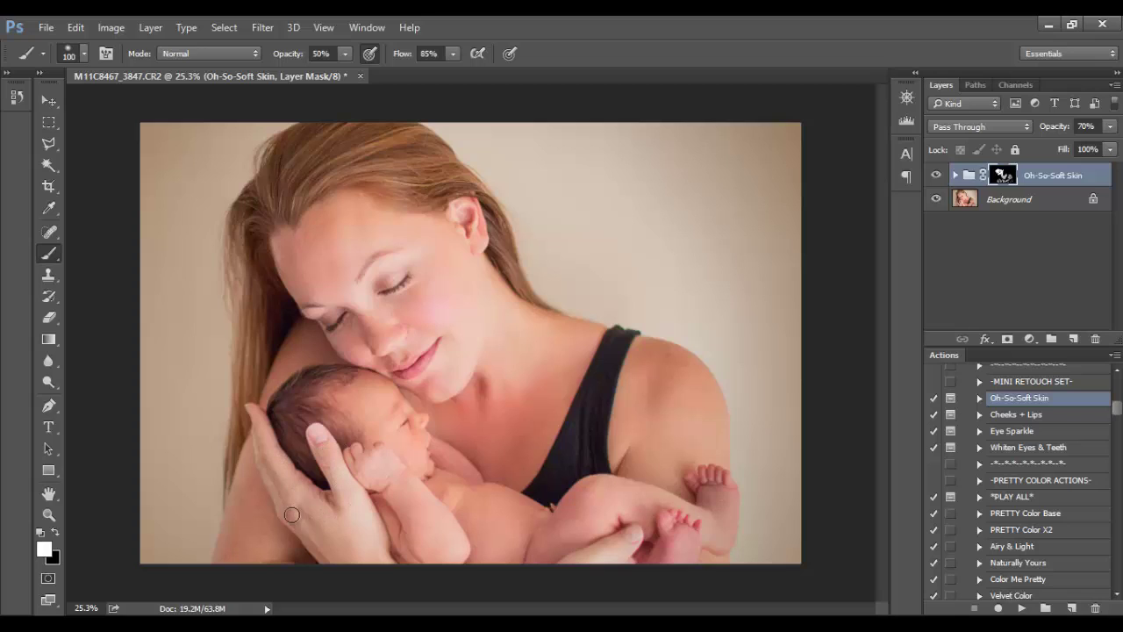
{"action": "key", "text": "bracketright"}
{"action": "key", "text": "bracketright"}
{"action": "key", "text": "bracketright"}
{"action": "key", "text": "bracketright"}
{"action": "key", "text": "bracketright"}
{"action": "mouse_move", "coordinate": [236, 538]}
{"action": "left_mouse_down"}
{"action": "mouse_move", "coordinate": [282, 560]}
{"action": "mouse_move", "coordinate": [255, 529]}
{"action": "left_mouse_up"}
{"action": "key", "text": "bracketleft"}
{"action": "key", "text": "bracketleft"}
{"action": "key", "text": "bracketleft"}
{"action": "key", "text": "bracketleft"}
{"action": "mouse_move", "coordinate": [246, 476]}
{"action": "left_mouse_down"}
{"action": "mouse_move", "coordinate": [265, 518]}
{"action": "mouse_move", "coordinate": [247, 455]}
{"action": "mouse_move", "coordinate": [261, 538]}
{"action": "mouse_move", "coordinate": [302, 334]}
{"action": "mouse_move", "coordinate": [315, 338]}
{"action": "mouse_move", "coordinate": [316, 355]}
{"action": "mouse_move", "coordinate": [272, 383]}
{"action": "left_mouse_up"}
Check the mask's red overlay, set the brush to size 175 at 100% opacity, then hide the overlay.
{"action": "key", "text": "backslash"}
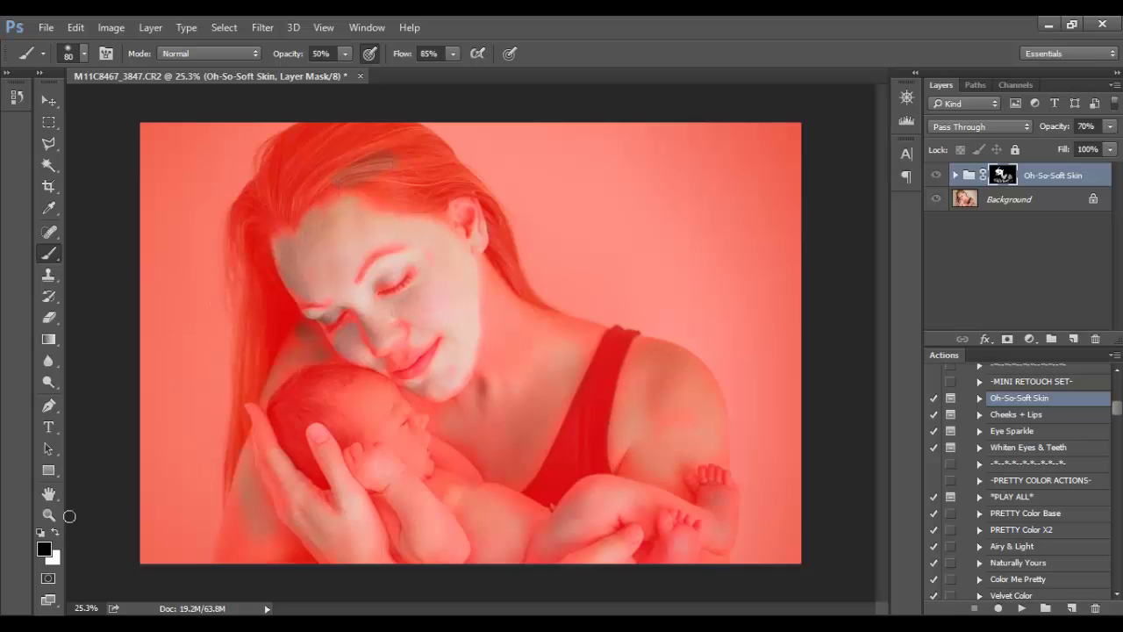
{"action": "key", "text": "bracketright"}
{"action": "key", "text": "bracketright"}
{"action": "key", "text": "bracketright"}
{"action": "key", "text": "bracketright"}
{"action": "left_click", "coordinate": [345, 54]}
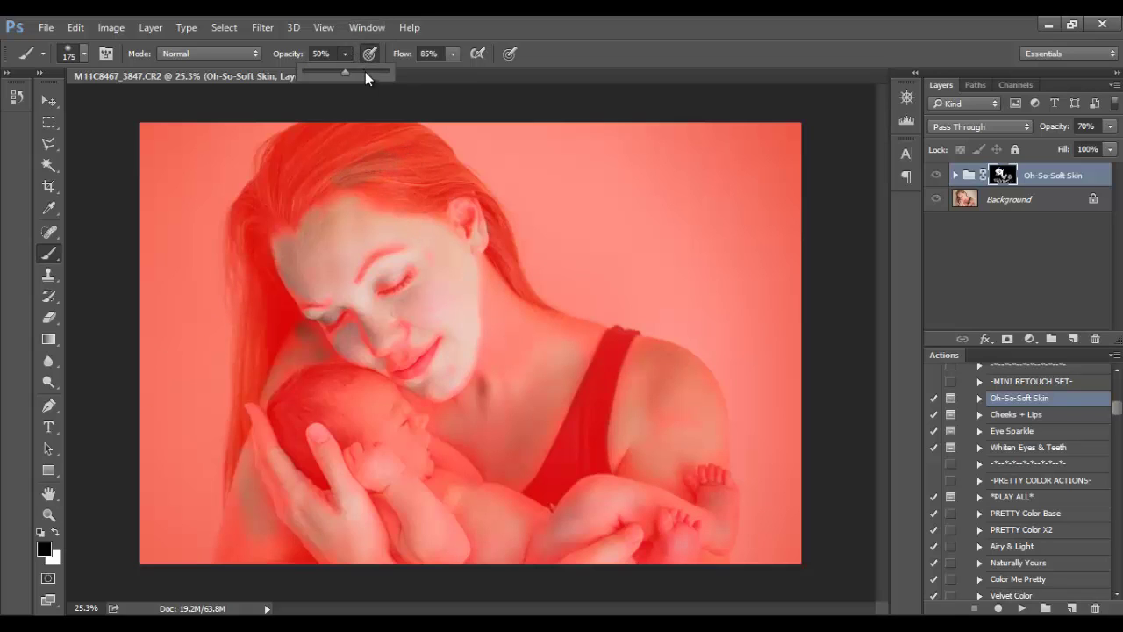
{"action": "left_click", "coordinate": [381, 170]}
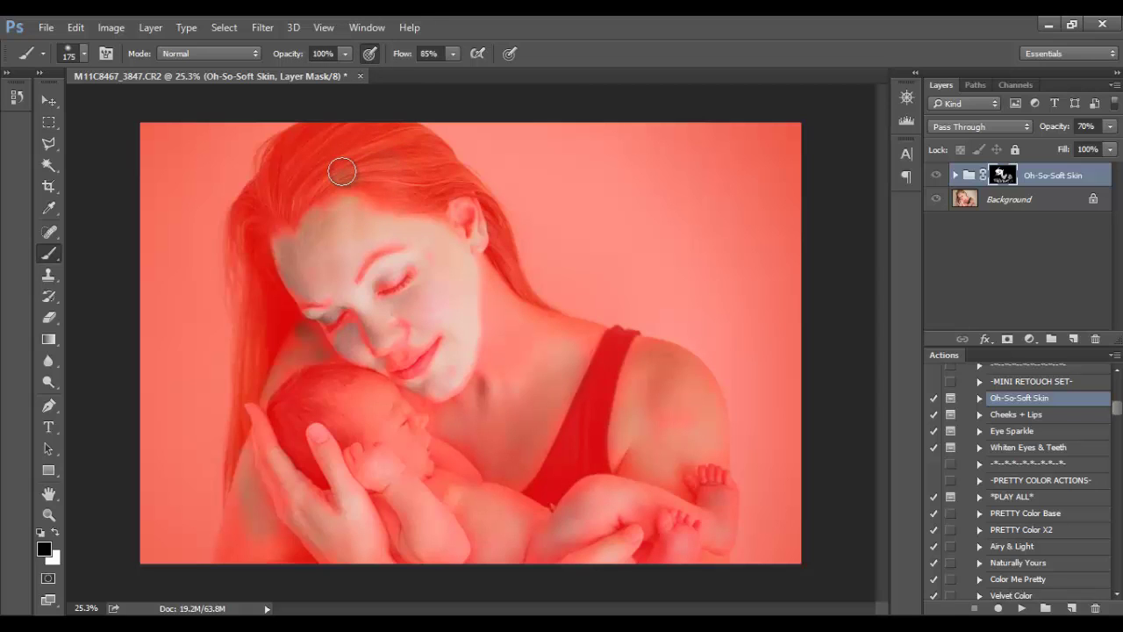
{"action": "key", "text": "x"}
{"action": "left_click", "coordinate": [935, 176]}
Make the Oh-So-Soft Skin group visible again and raise its opacity to 100%.
{"action": "left_click", "coordinate": [935, 175]}
{"action": "left_click", "coordinate": [936, 175]}
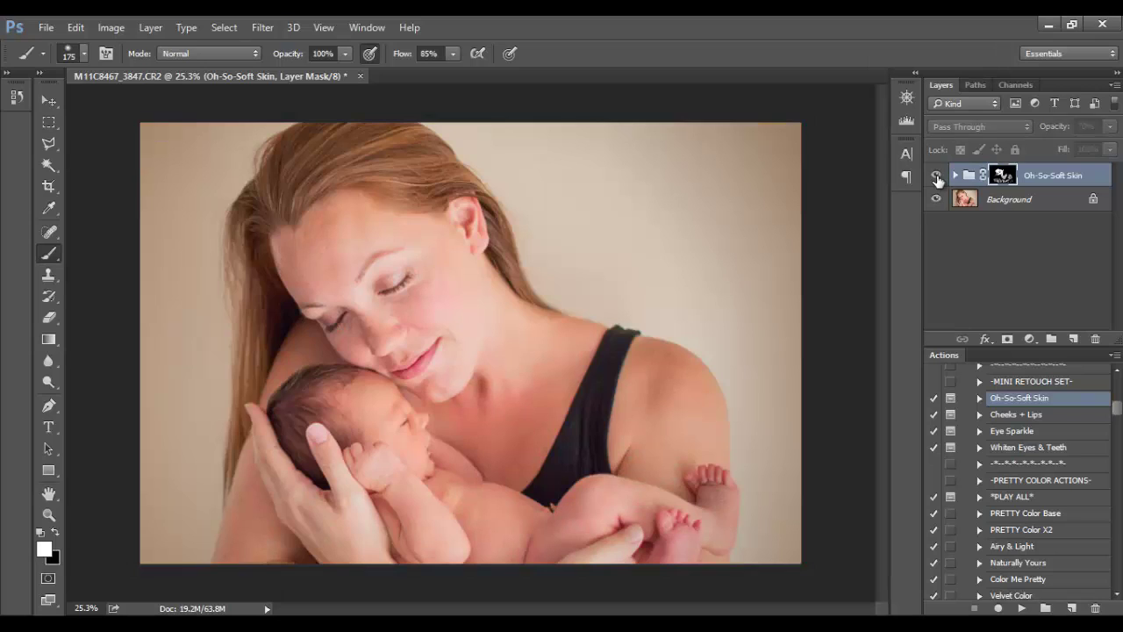
{"action": "left_click", "coordinate": [937, 177]}
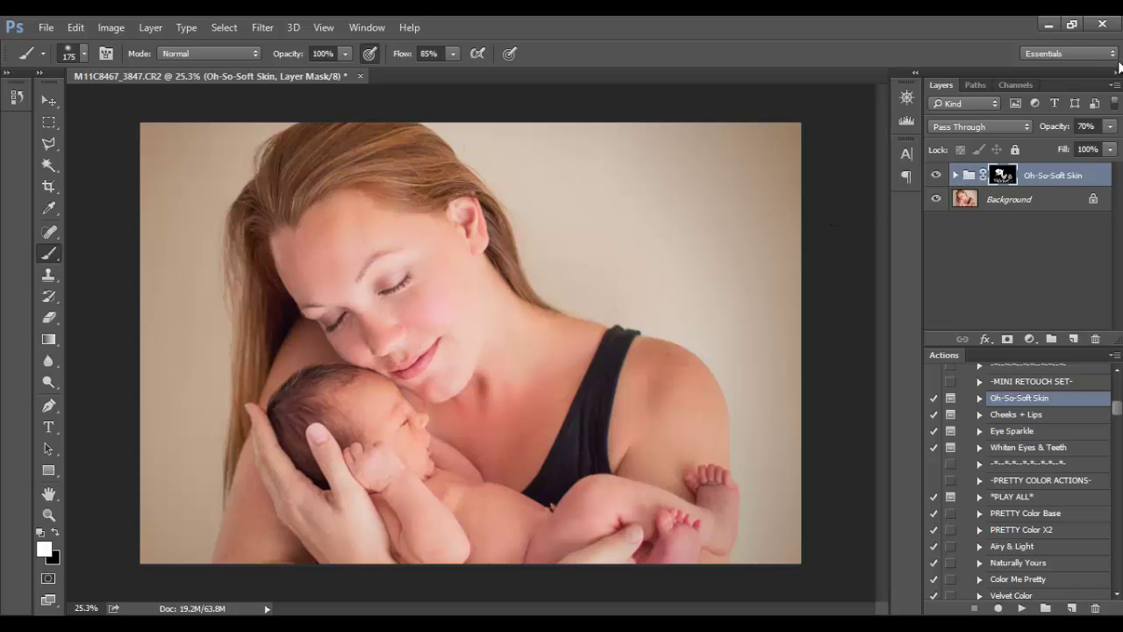
{"action": "left_click", "coordinate": [1111, 126]}
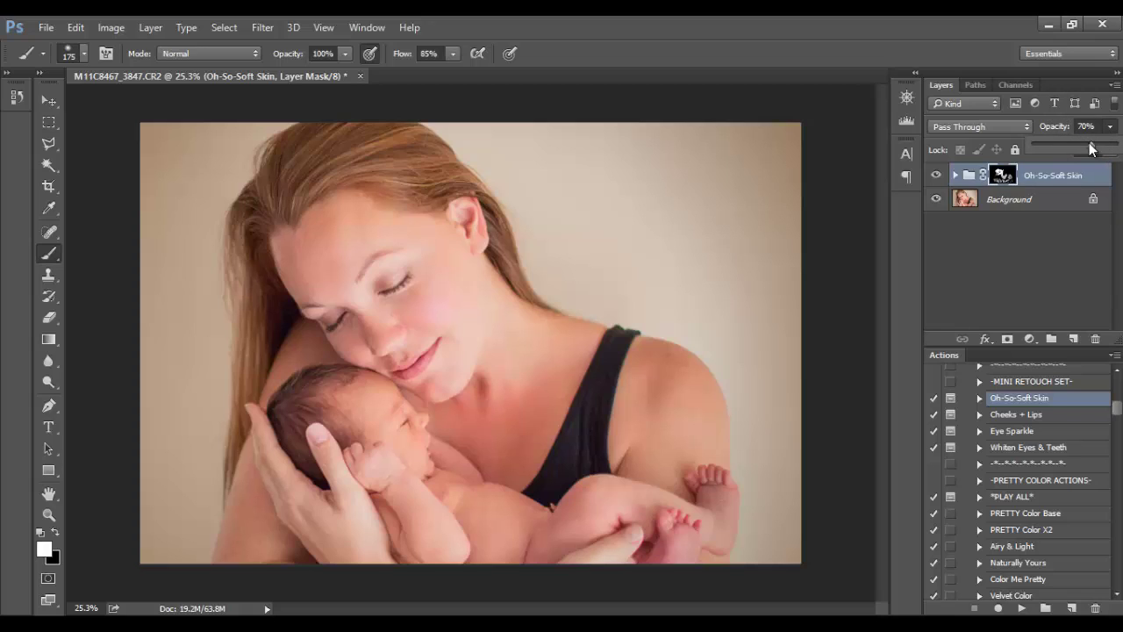
{"action": "left_click_drag", "start_coordinate": [1092, 150], "coordinate": [1120, 151]}
{"action": "key", "text": "Return"}
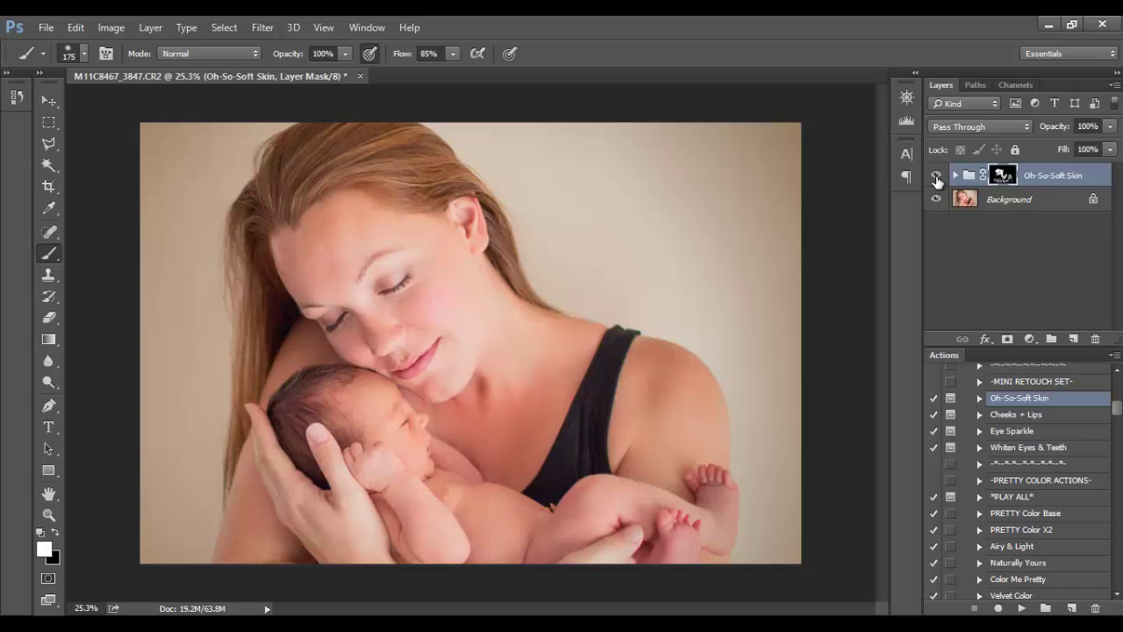
Expand the group, inspect Smoother and Natural Softener, and nudge Natural Softener's opacity slightly lower.
{"action": "left_click", "coordinate": [956, 175]}
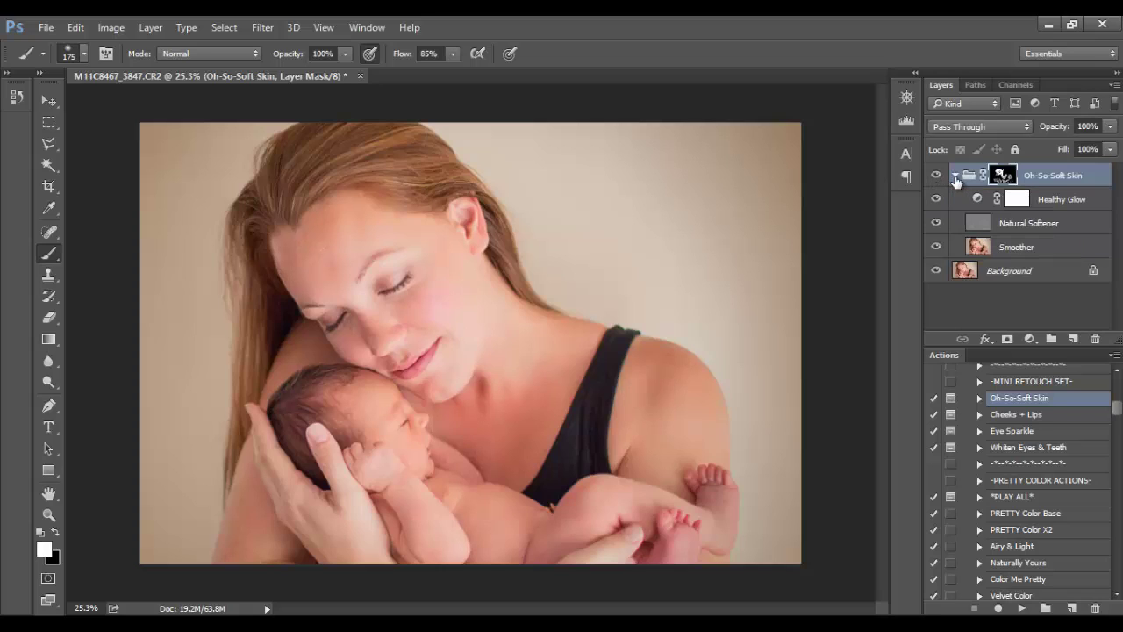
{"action": "left_click", "coordinate": [956, 175]}
{"action": "left_click", "coordinate": [955, 176]}
{"action": "left_click", "coordinate": [956, 175]}
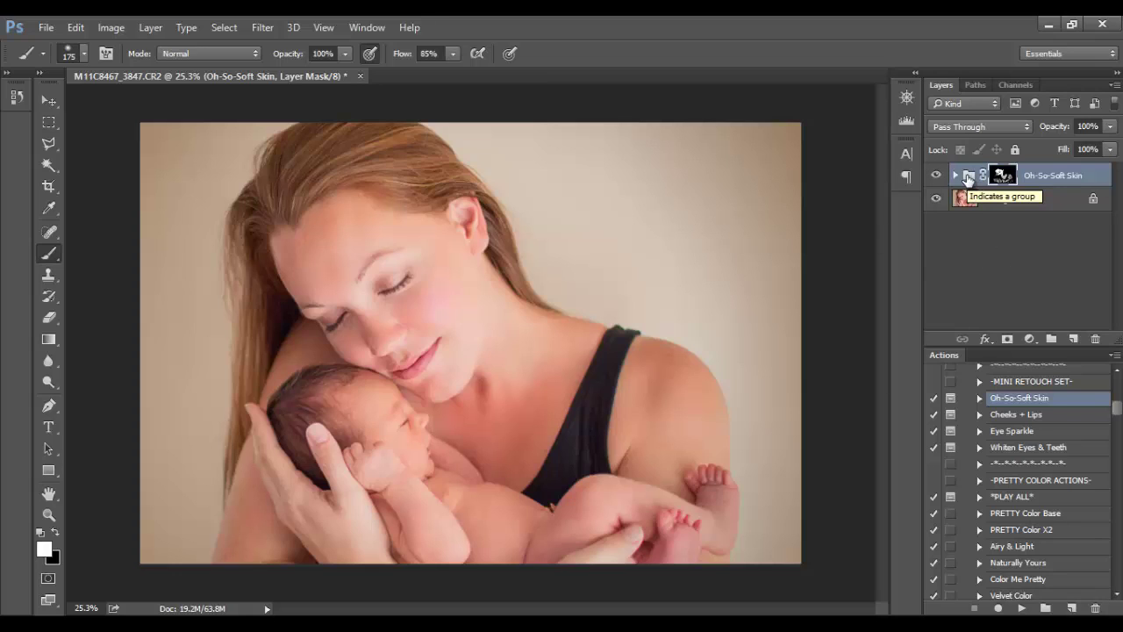
{"action": "left_click", "coordinate": [956, 176]}
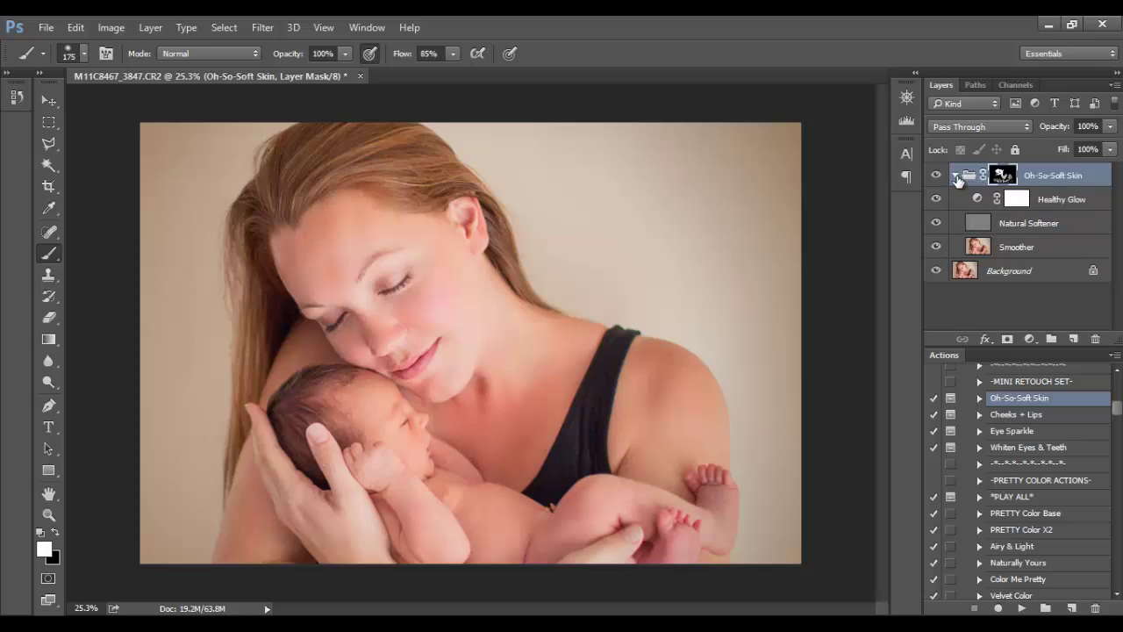
{"action": "left_click", "coordinate": [957, 176]}
{"action": "left_click", "coordinate": [957, 176]}
{"action": "left_click", "coordinate": [1020, 247]}
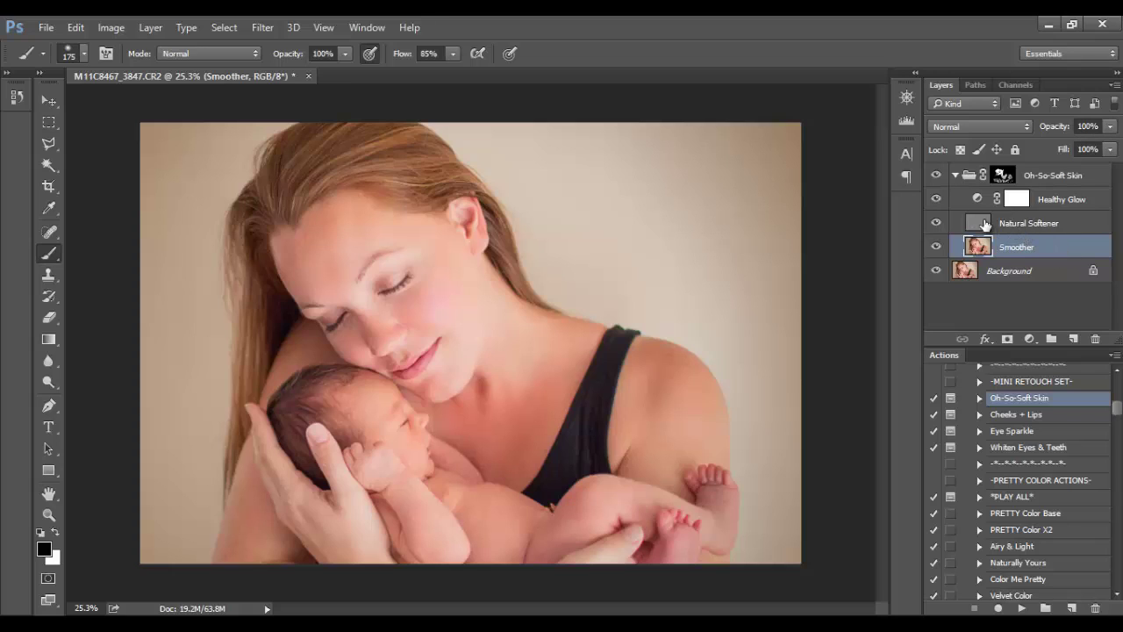
{"action": "left_click", "coordinate": [1023, 225]}
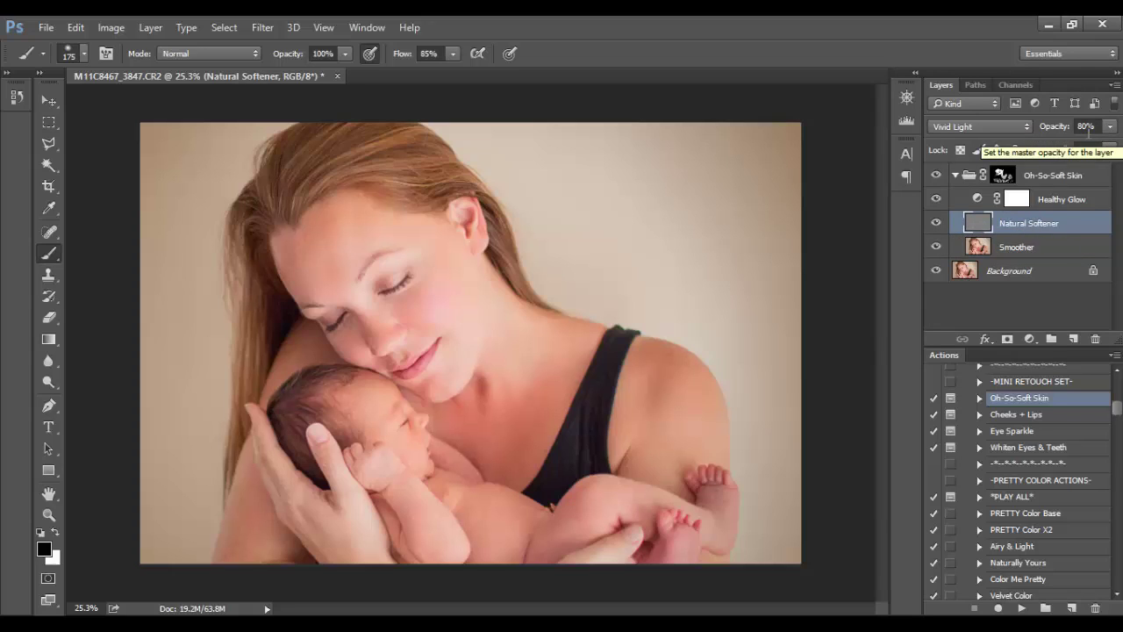
{"action": "left_click", "coordinate": [1118, 129]}
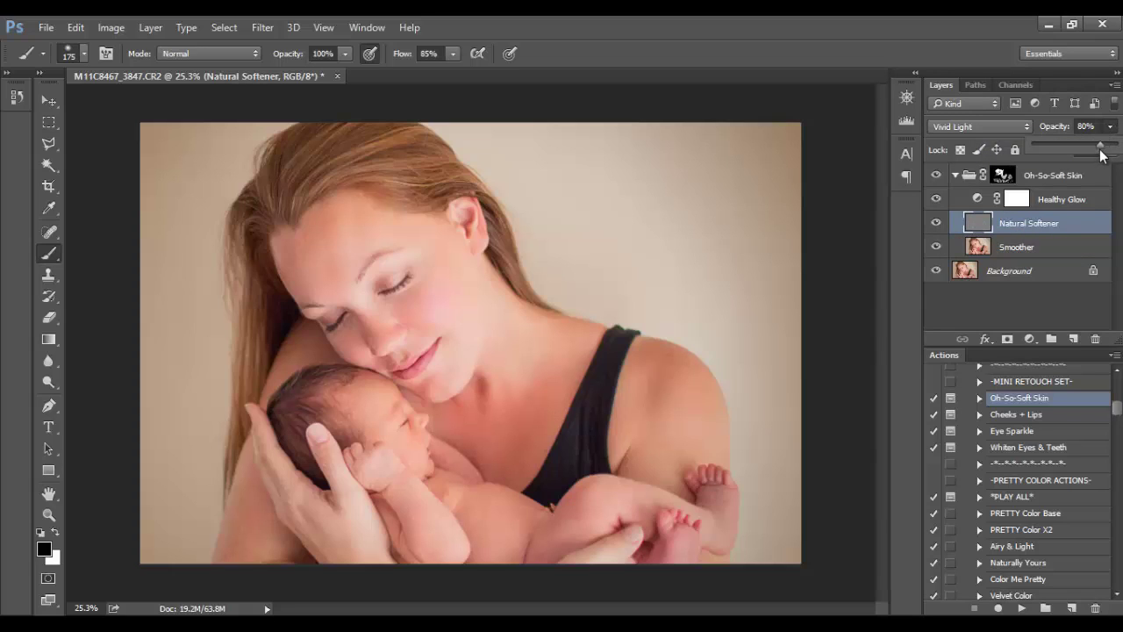
{"action": "left_click_drag", "start_coordinate": [1105, 150], "coordinate": [1122, 151]}
Lower the Oh-So-Soft Skin group's opacity to about 88%, then reselect Natural Softener.
{"action": "left_click", "coordinate": [1055, 179]}
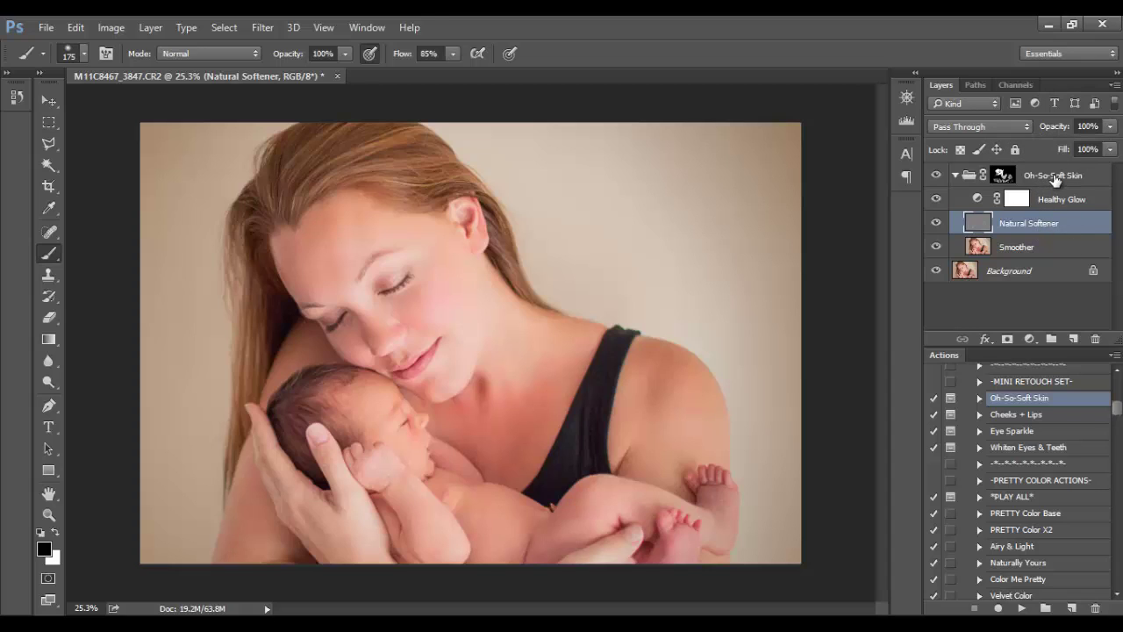
{"action": "left_click", "coordinate": [1110, 127]}
{"action": "left_click_drag", "start_coordinate": [1110, 149], "coordinate": [1073, 154]}
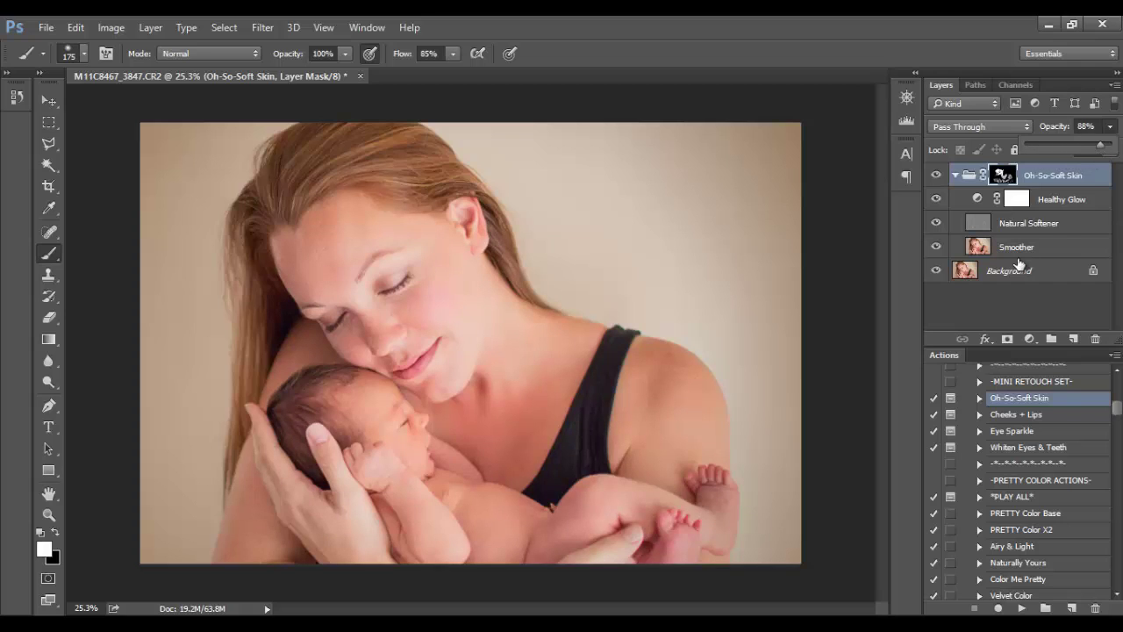
{"action": "left_click", "coordinate": [1030, 225]}
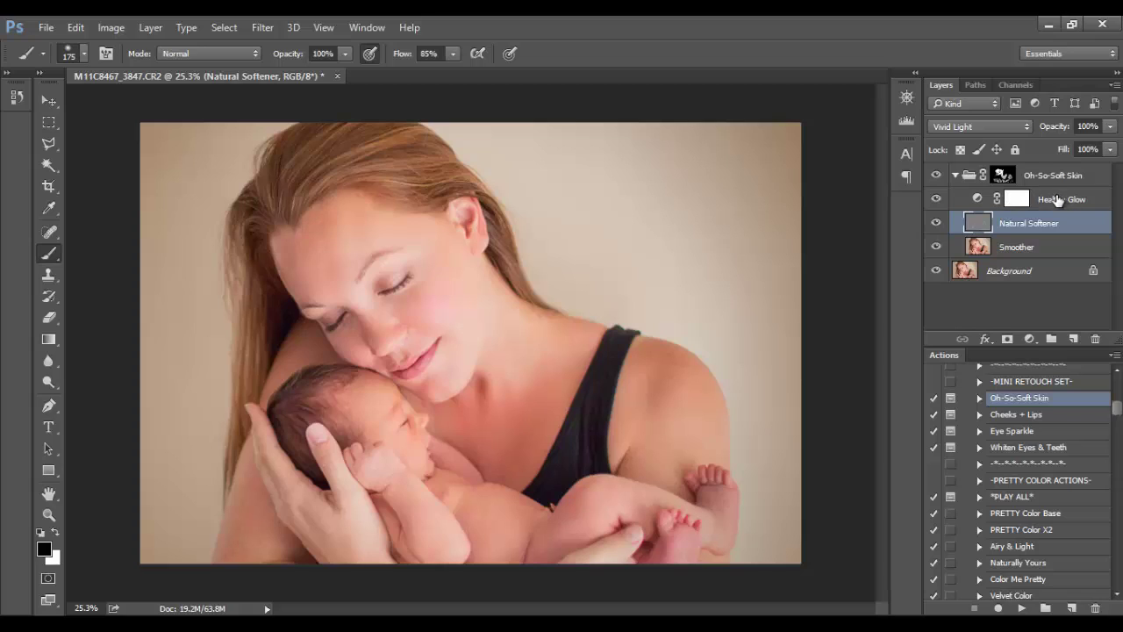
Select the Healthy Glow layer and compare the skin with it hidden and shown.
{"action": "key", "text": "alt+shift+g"}
{"action": "left_click", "coordinate": [1056, 202]}
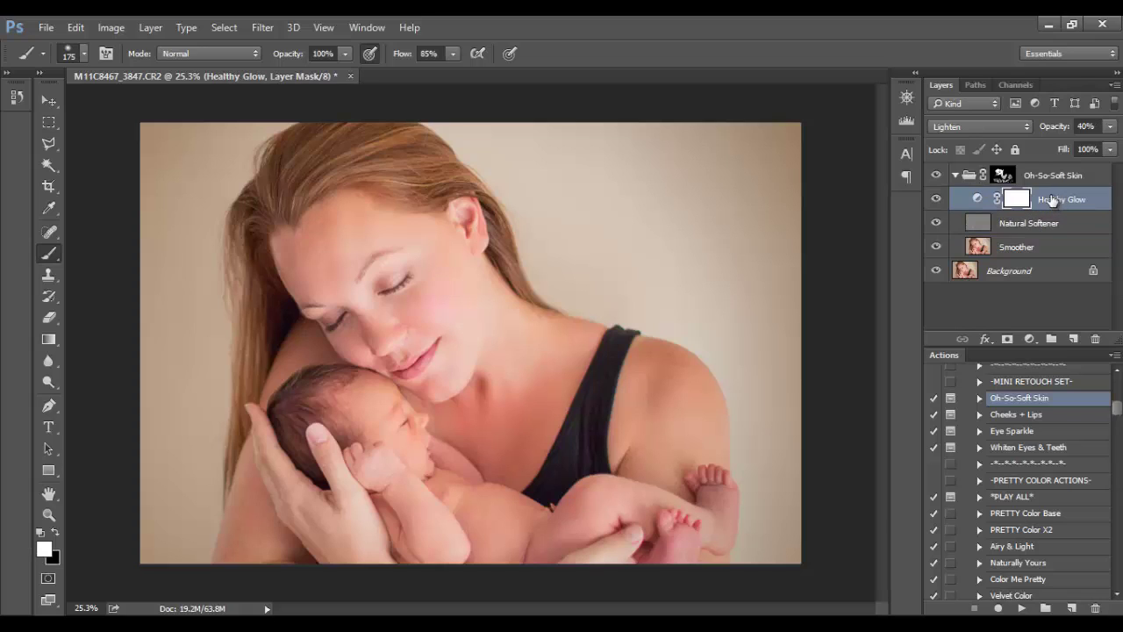
{"action": "left_click", "coordinate": [937, 201]}
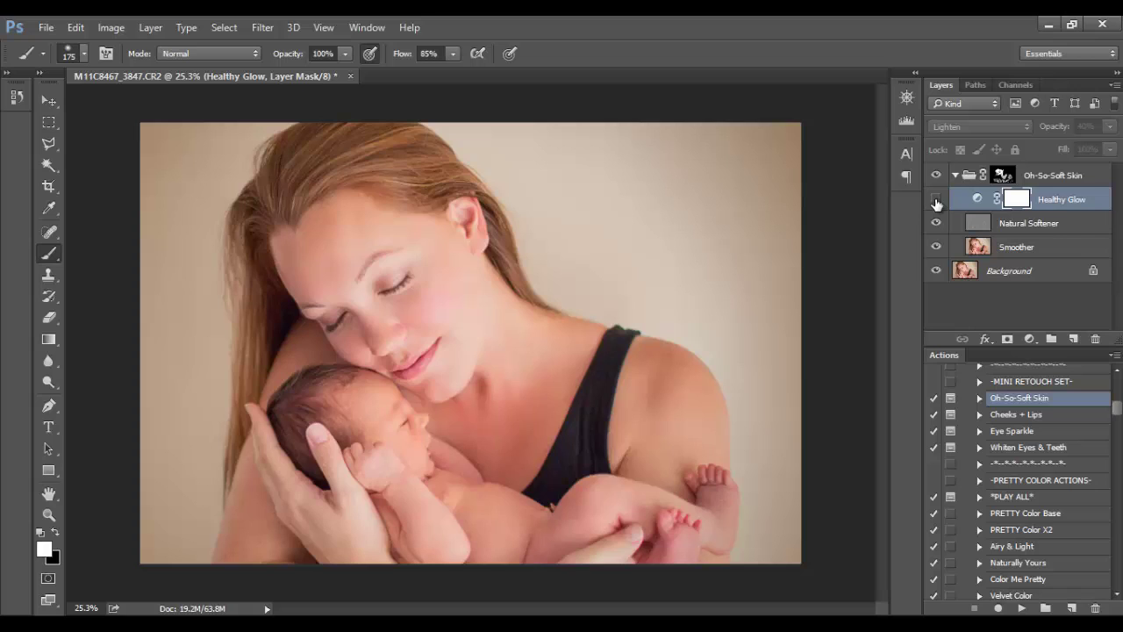
{"action": "left_click", "coordinate": [936, 201]}
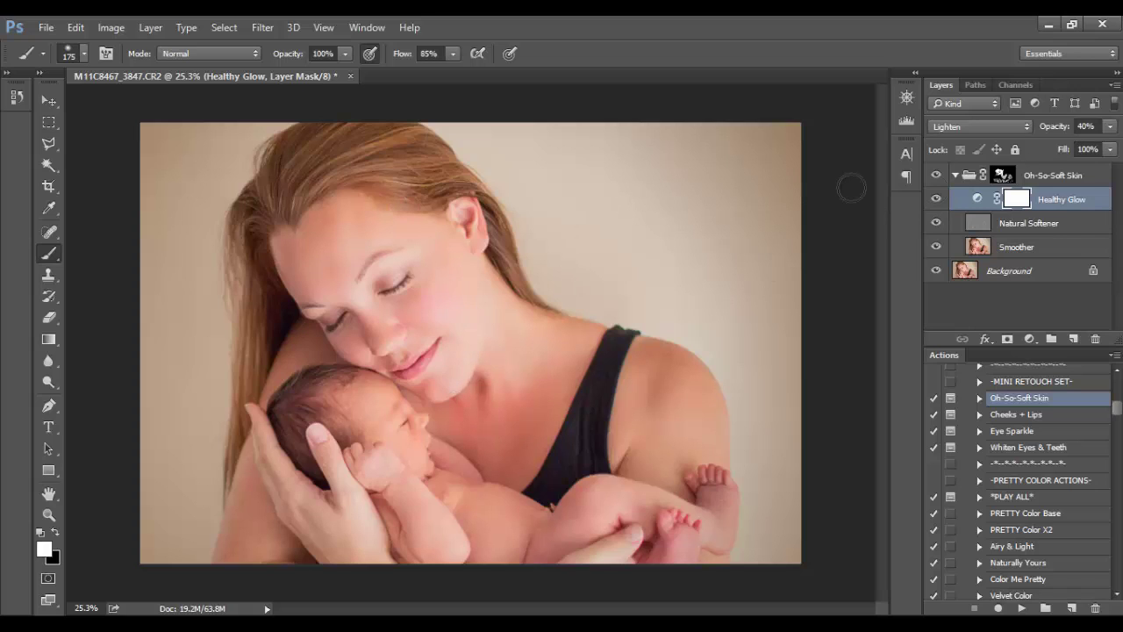
Try Healthy Glow at about 75–79% opacity, comparing it hidden and visible.
{"action": "left_click", "coordinate": [1110, 127]}
{"action": "left_click", "coordinate": [1065, 146]}
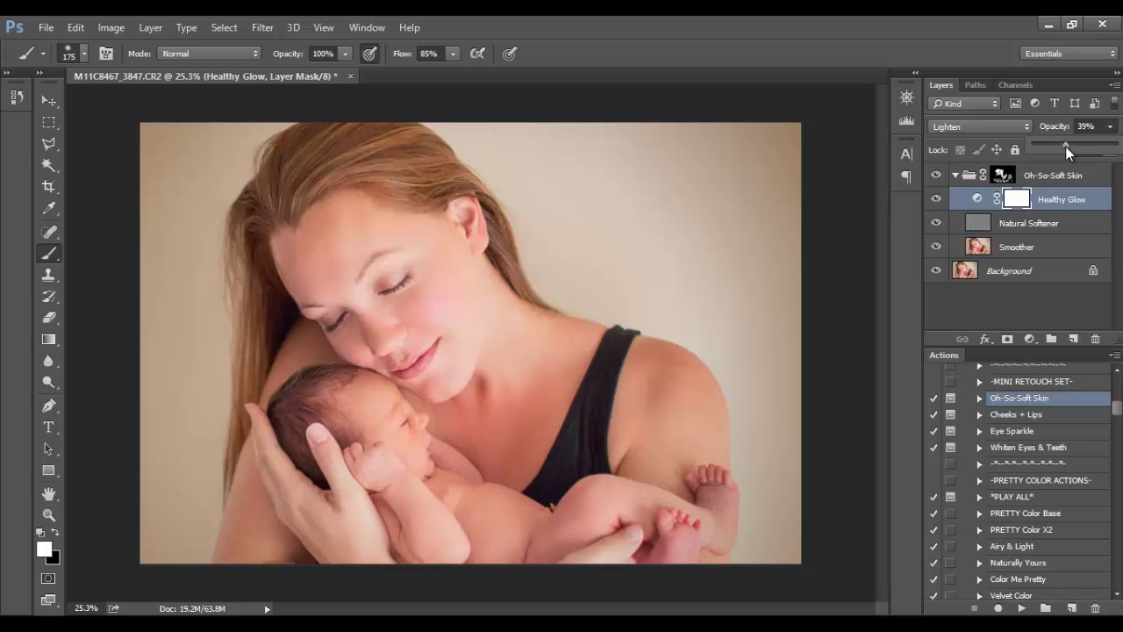
{"action": "left_click_drag", "start_coordinate": [1066, 146], "coordinate": [1100, 151]}
{"action": "left_click", "coordinate": [936, 199]}
{"action": "left_click", "coordinate": [936, 199]}
{"action": "left_click", "coordinate": [935, 199]}
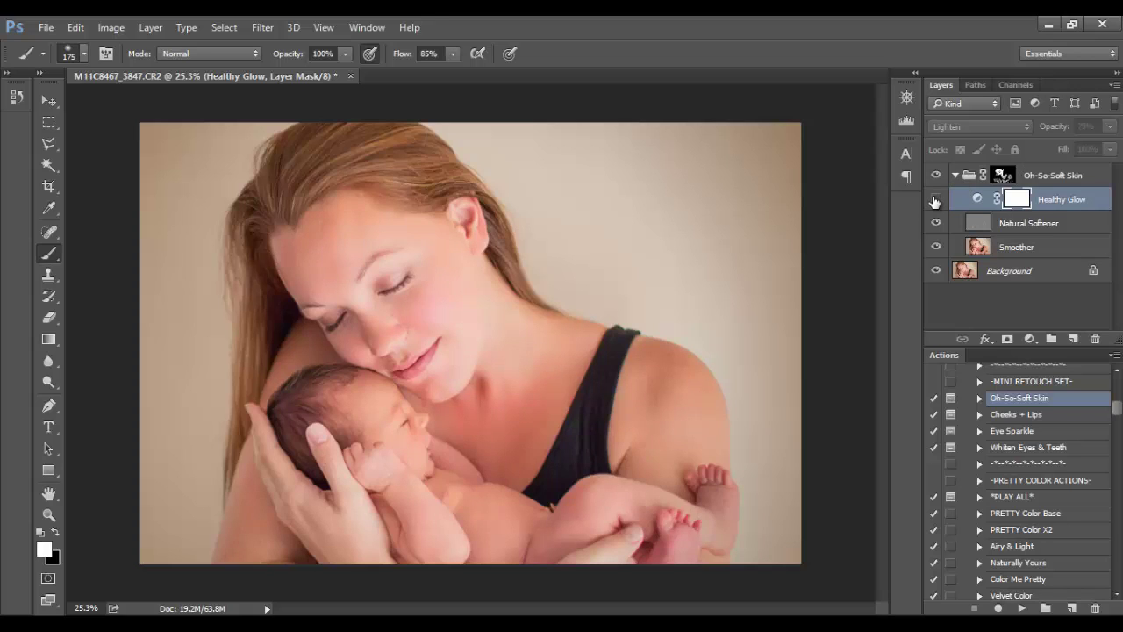
{"action": "left_click", "coordinate": [936, 199]}
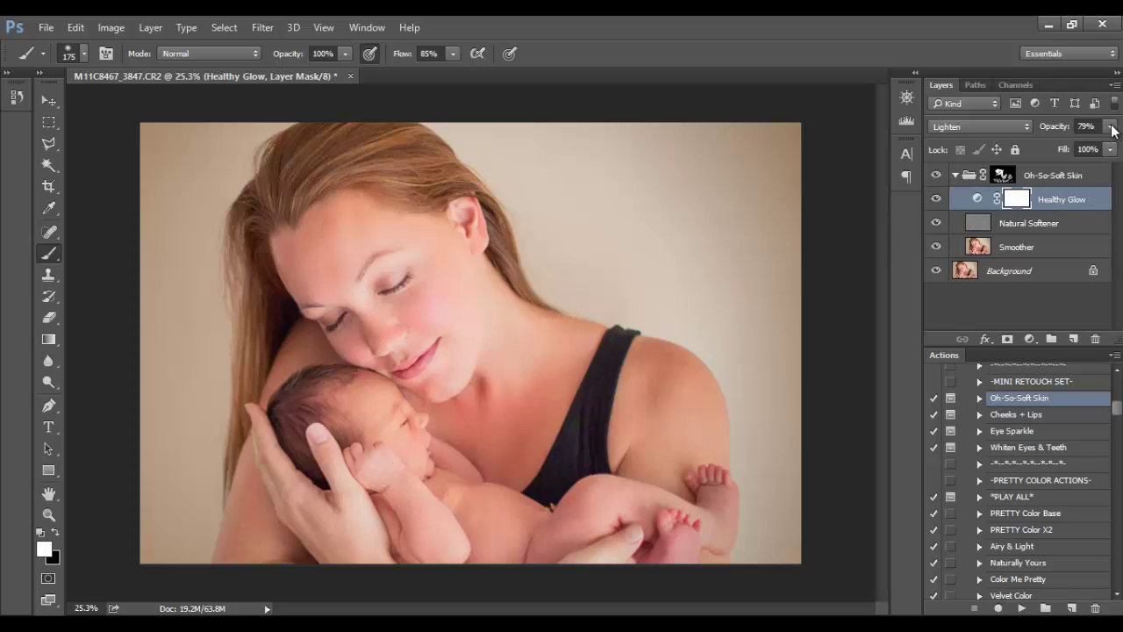
Compare Healthy Glow at 0% opacity, then set it to 100%.
{"action": "left_click_drag", "start_coordinate": [1110, 125], "coordinate": [1030, 149]}
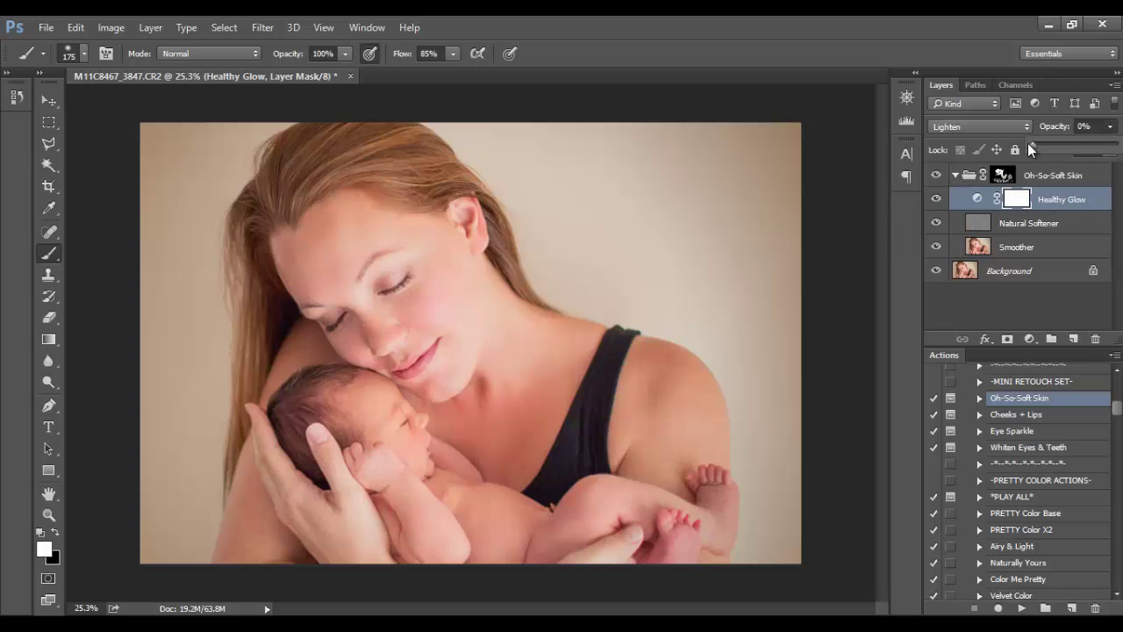
{"action": "left_click", "coordinate": [936, 199]}
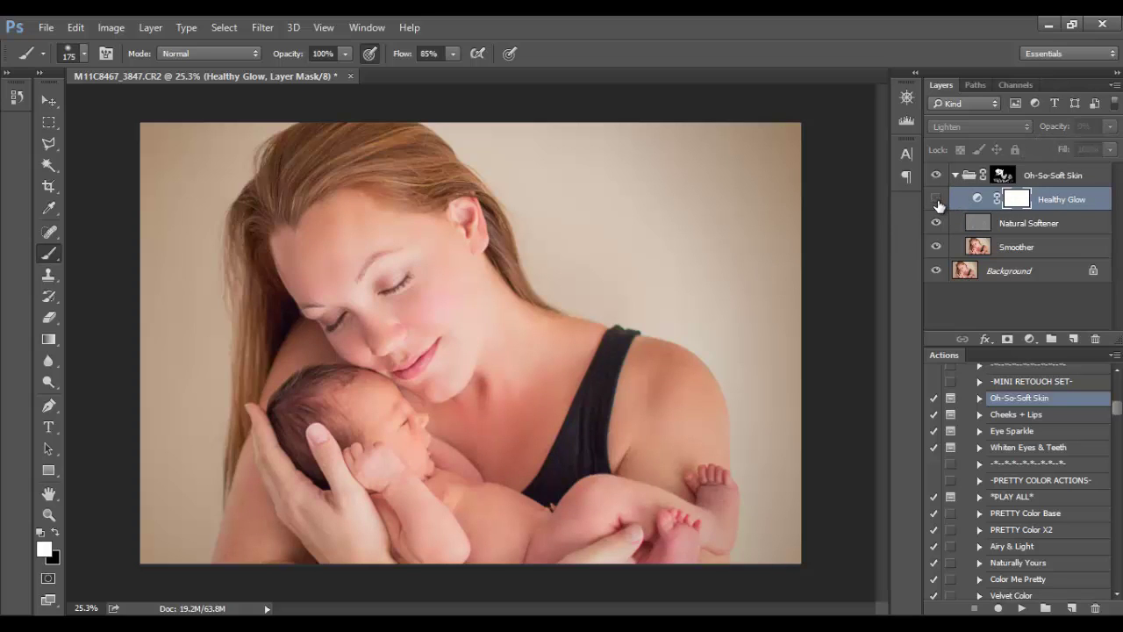
{"action": "left_click", "coordinate": [937, 199]}
{"action": "mouse_move", "coordinate": [1110, 126]}
{"action": "left_mouse_down"}
{"action": "mouse_move", "coordinate": [1062, 146]}
{"action": "mouse_move", "coordinate": [1115, 144]}
{"action": "left_mouse_up"}
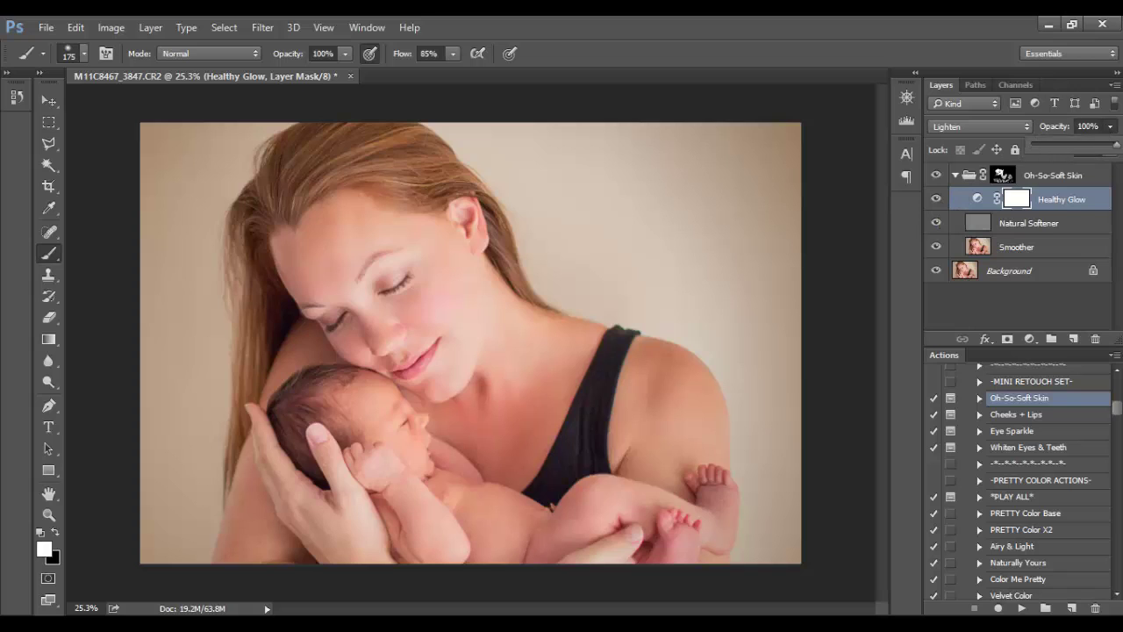
Expand the Oh-So-Soft Skin group to review its layers, then fold it closed again.
{"action": "left_click", "coordinate": [956, 175]}
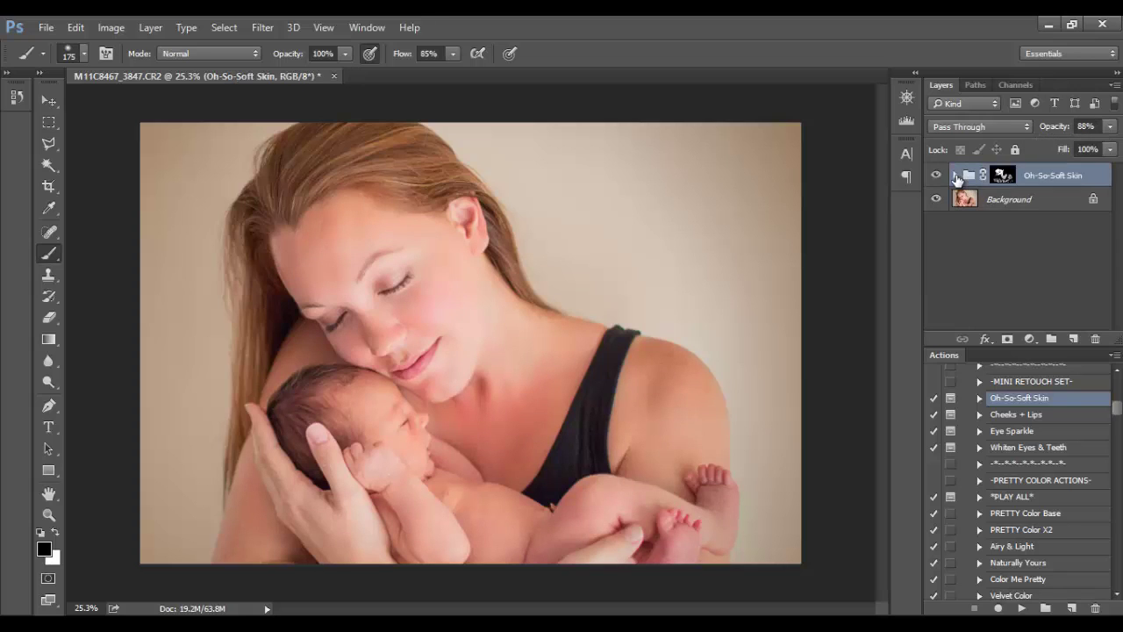
{"action": "left_click", "coordinate": [956, 175]}
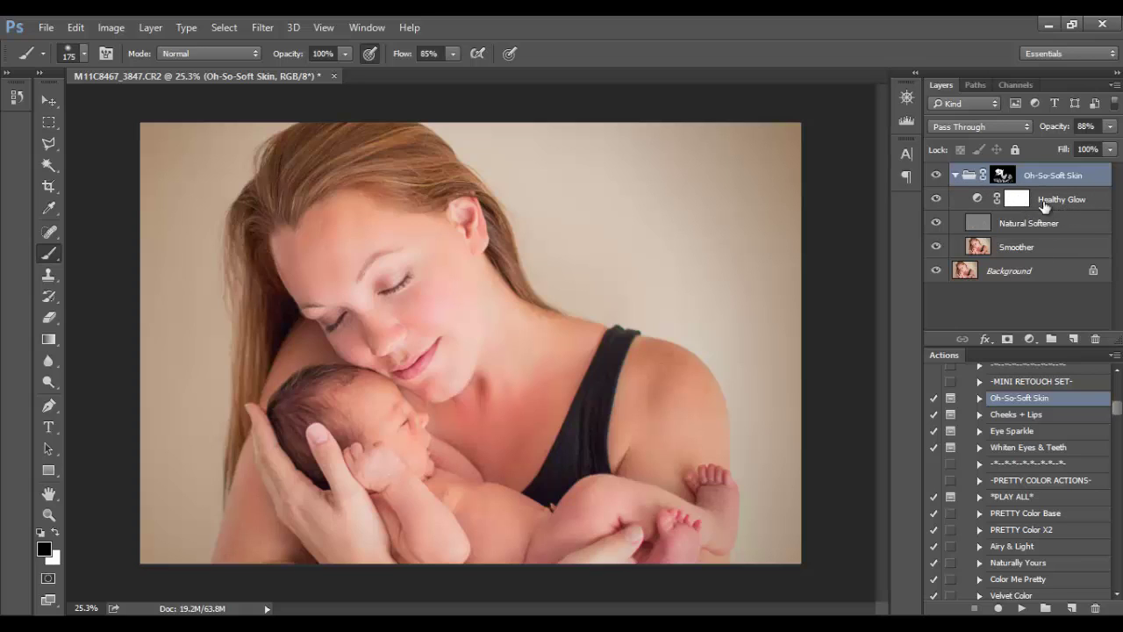
{"action": "left_click", "coordinate": [956, 175]}
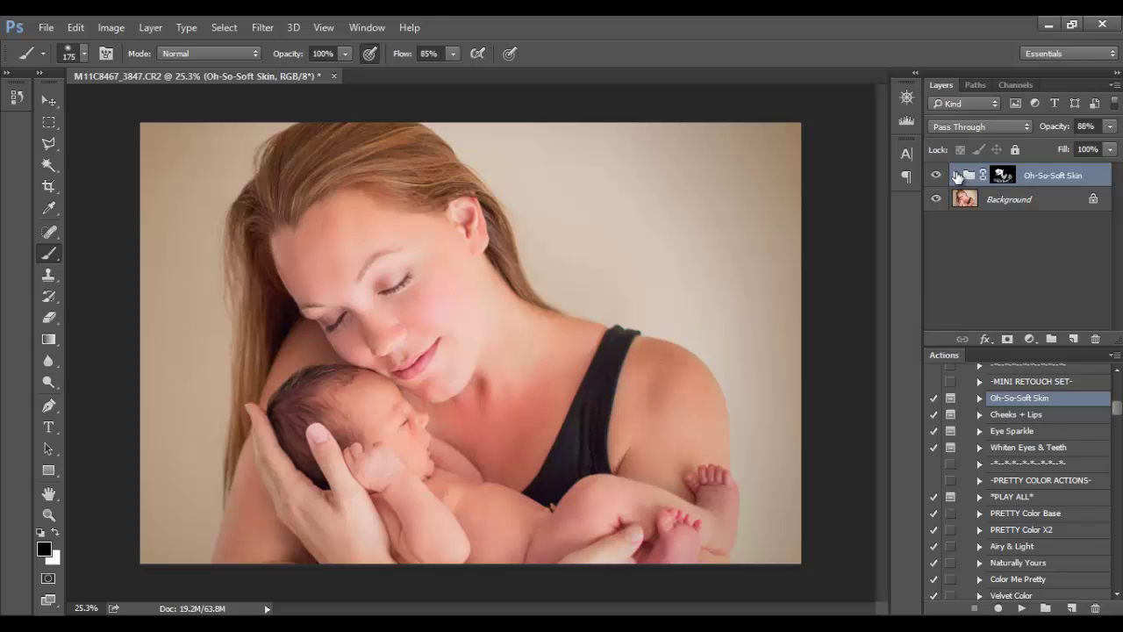